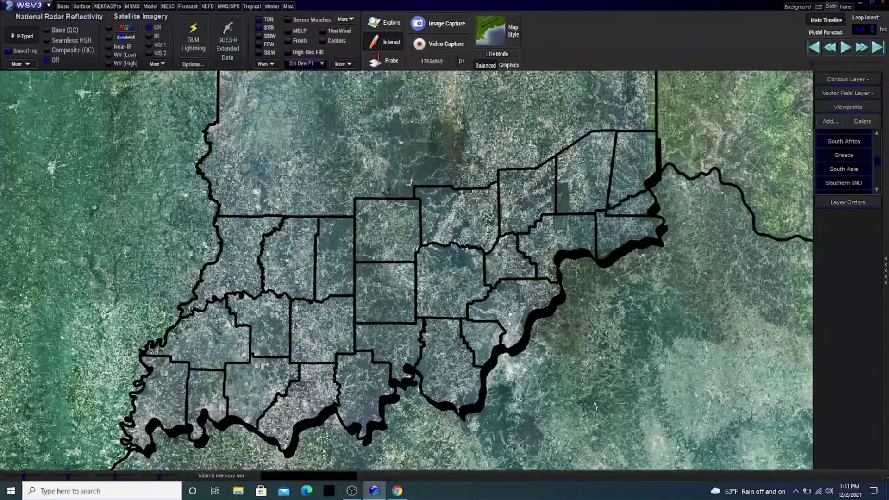
{"action": "scroll", "coordinate": [406, 270], "scroll_direction": "up", "scroll_amount": 5}
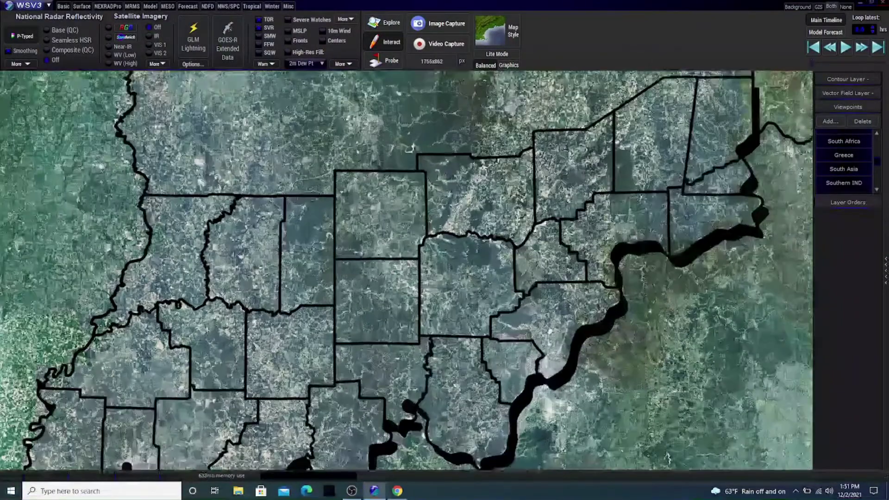
{"action": "scroll", "coordinate": [405, 271], "scroll_direction": "down", "scroll_amount": 1}
{"action": "scroll", "coordinate": [406, 269], "scroll_direction": "down", "scroll_amount": 4}
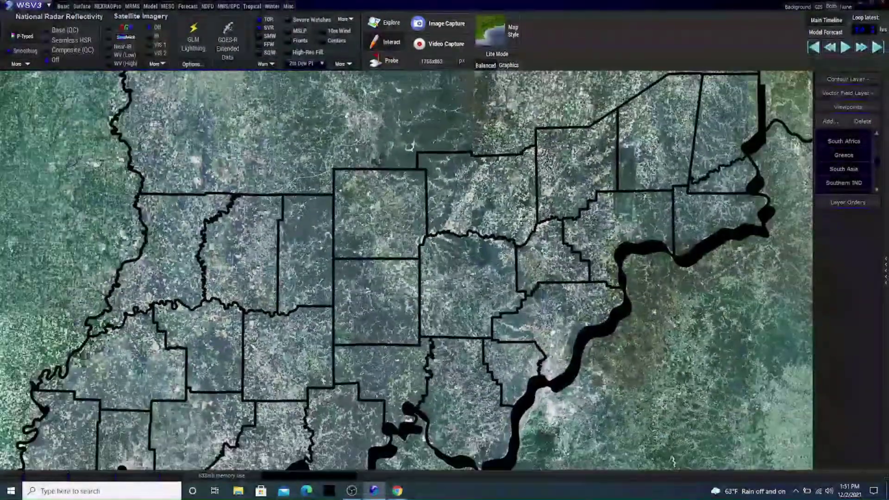
{"action": "scroll", "coordinate": [406, 269], "scroll_direction": "down", "scroll_amount": 1}
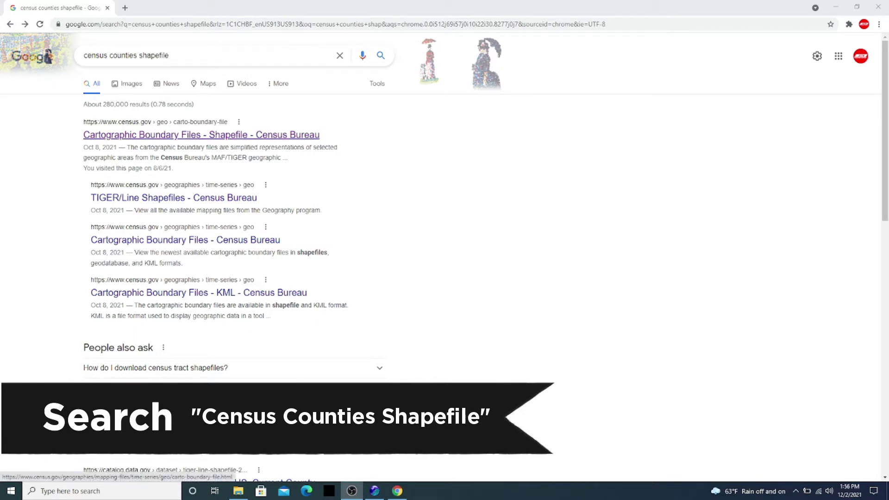
Open the Census Bureau's Cartographic Boundary Files - Shapefile page from the search results and find the 2018 county shapefile downloads
{"action": "scroll", "coordinate": [231, 277], "scroll_direction": "down", "scroll_amount": 3}
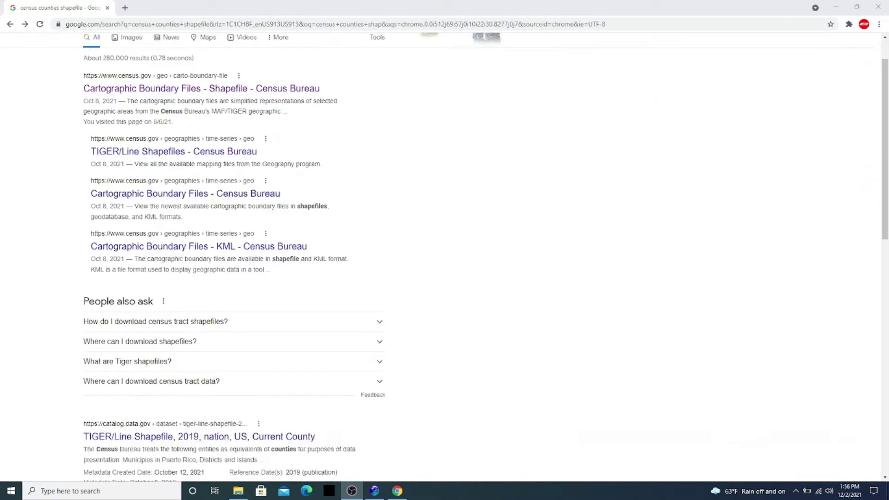
{"action": "scroll", "coordinate": [444, 260], "scroll_direction": "up", "scroll_amount": 3}
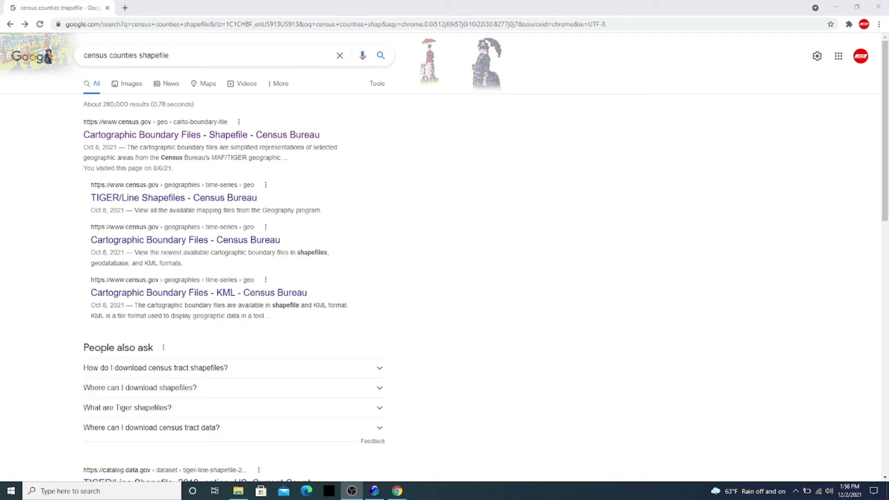
{"action": "left_click", "coordinate": [201, 134]}
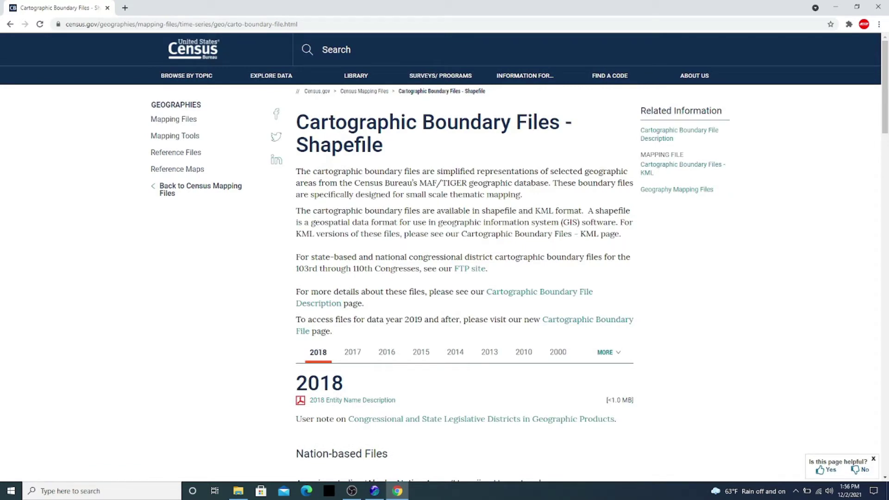
{"action": "scroll", "coordinate": [444, 260], "scroll_direction": "down", "scroll_amount": 8}
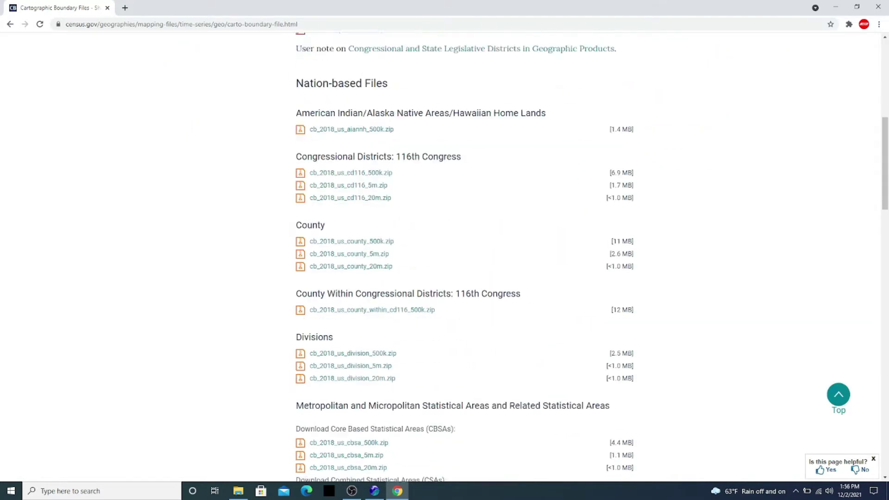
{"action": "scroll", "coordinate": [444, 259], "scroll_direction": "down", "scroll_amount": 1}
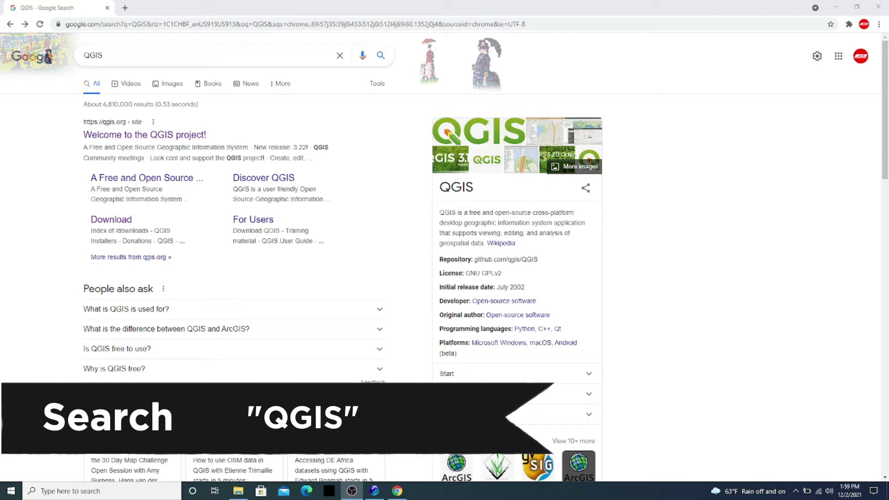
Open the QGIS project site from the search results and go to its Windows installer downloads
{"action": "left_click", "coordinate": [144, 135]}
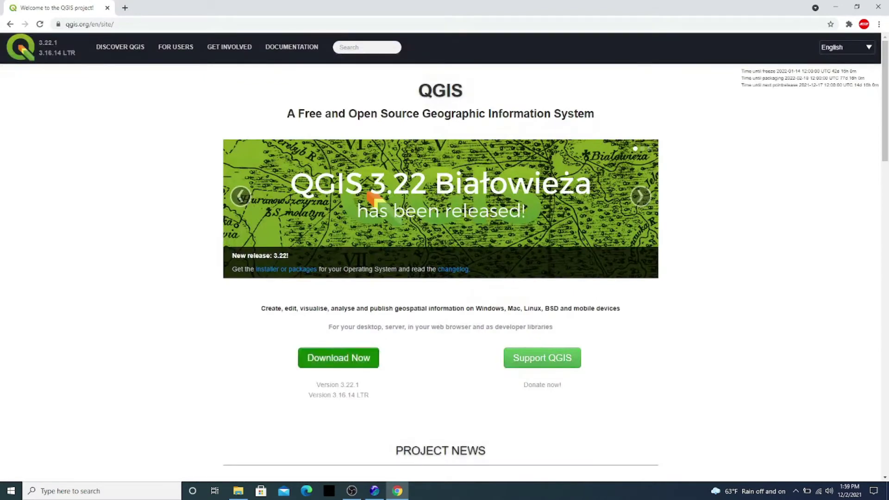
{"action": "left_click", "coordinate": [338, 357]}
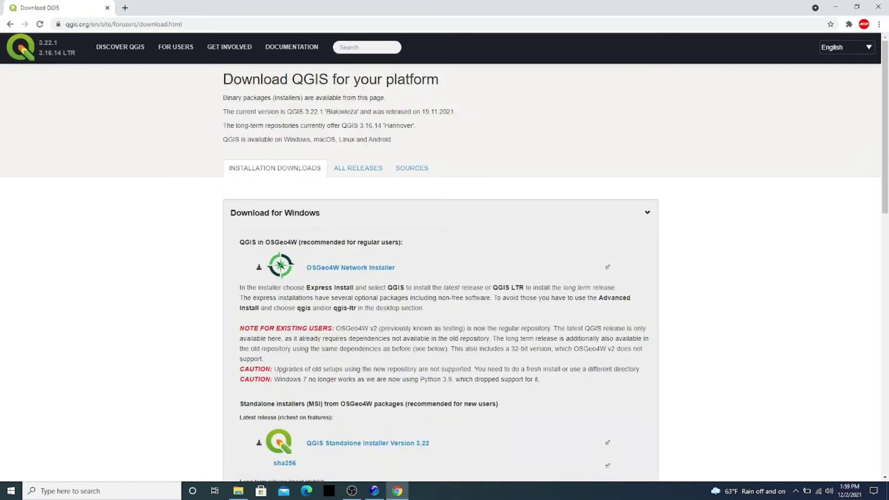
{"action": "scroll", "coordinate": [370, 257], "scroll_direction": "down", "scroll_amount": 4}
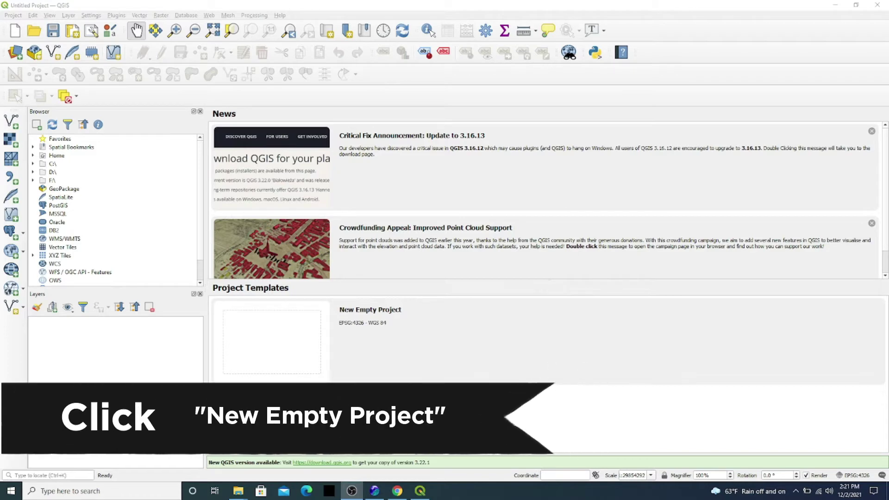
Create a new empty QGIS project and bring up the Downloads folder containing the county shapefile zip
{"action": "double_click", "coordinate": [379, 310]}
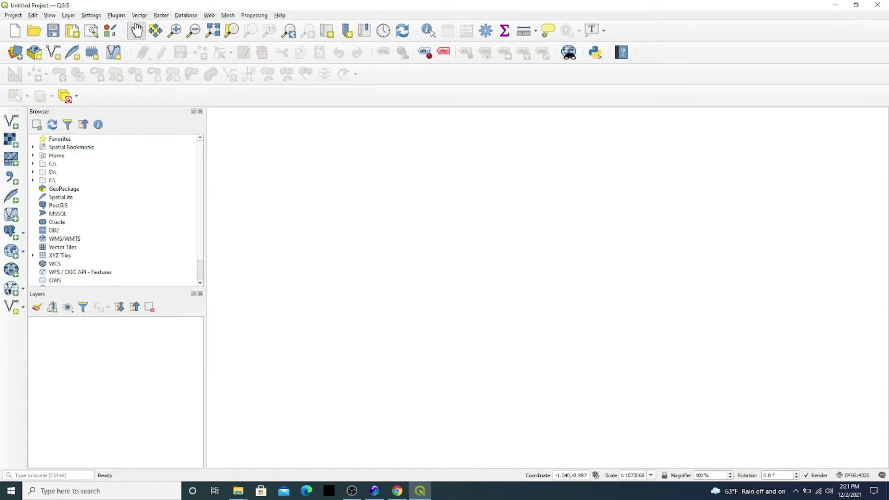
{"action": "left_click", "coordinate": [238, 491]}
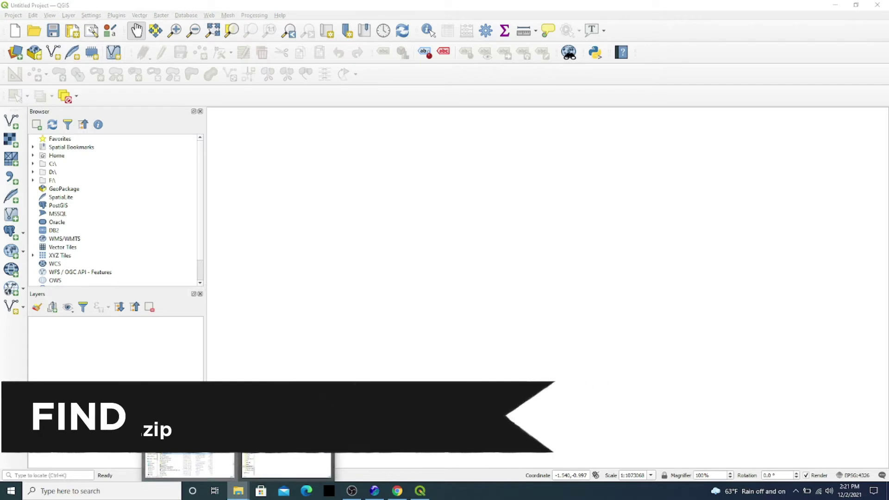
{"action": "left_click", "coordinate": [189, 451]}
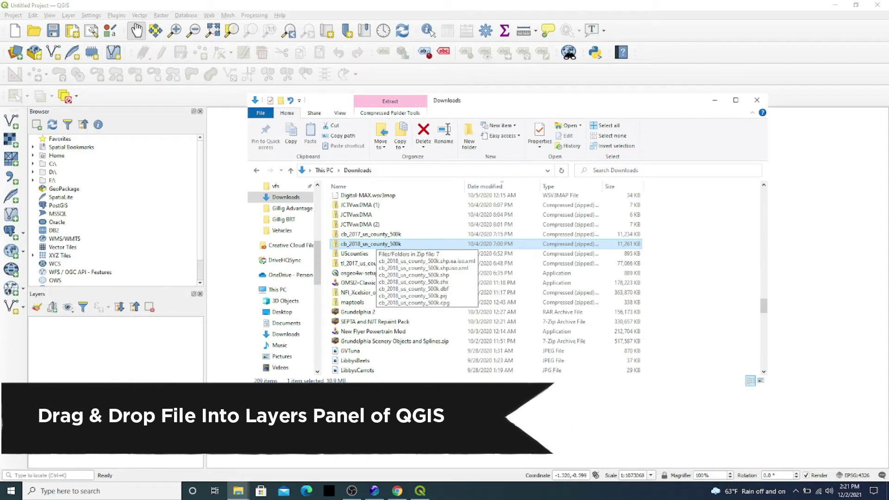
Add only the cb_2018_us_county_500k.shp layer from the 2018 county zip to the project, accepting the NAD83 to WGS 84 (1) transformation
{"action": "left_click_drag", "start_coordinate": [371, 243], "coordinate": [122, 361]}
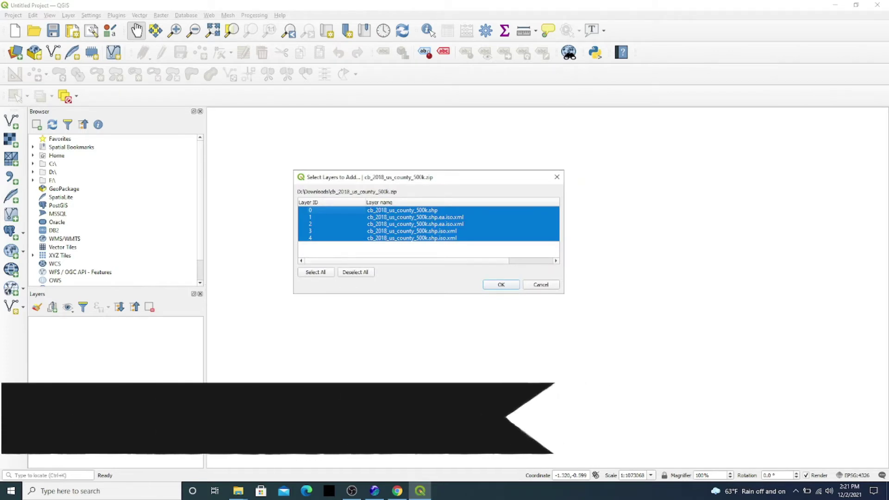
{"action": "left_click", "coordinate": [401, 210]}
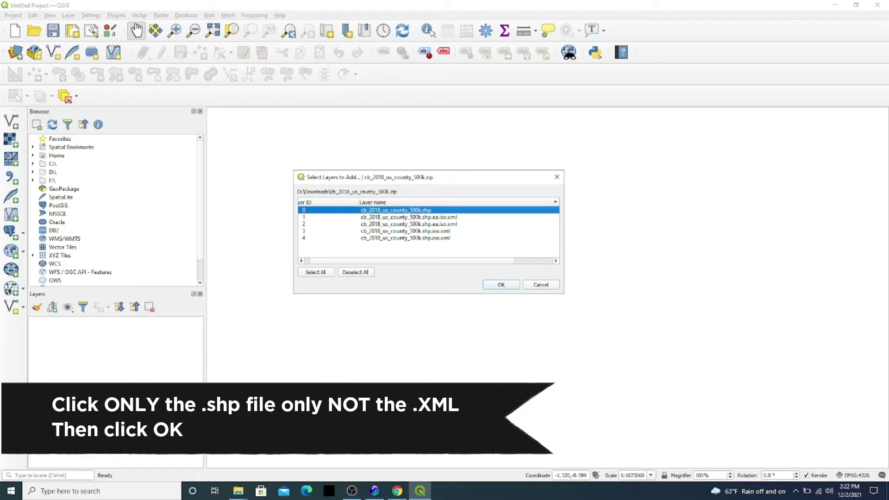
{"action": "key", "text": "Return"}
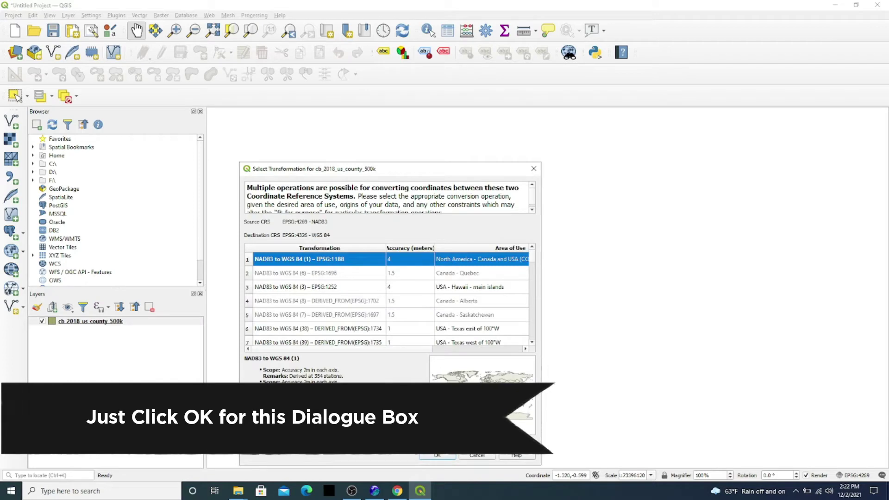
{"action": "left_click", "coordinate": [437, 455]}
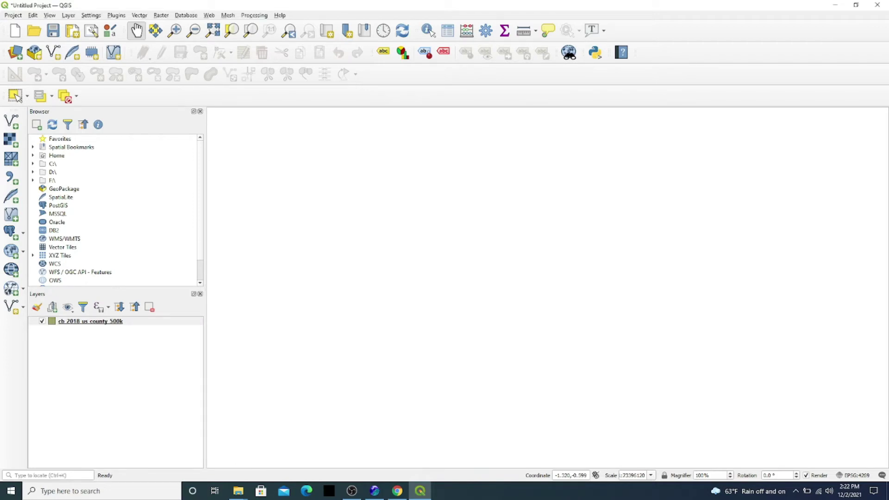
Select the southern Indiana counties together on the county layer, from the Illinois border east to the Ohio border and south to the Ohio River
{"action": "scroll", "coordinate": [404, 310], "scroll_direction": "up", "scroll_amount": 2}
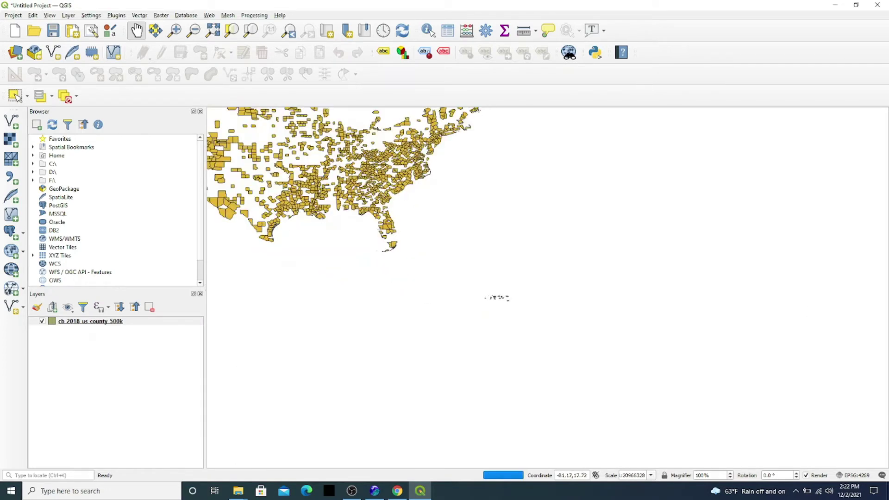
{"action": "left_click_drag", "start_coordinate": [355, 219], "coordinate": [568, 297]}
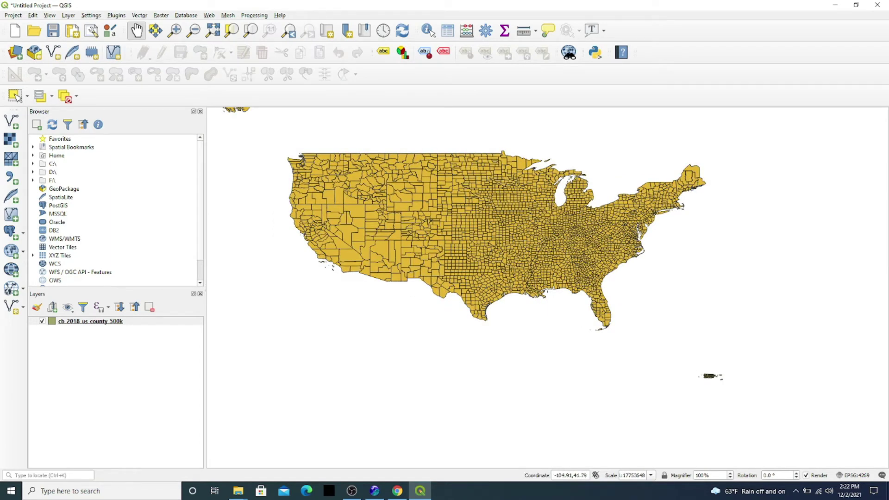
{"action": "scroll", "coordinate": [593, 220], "scroll_direction": "up", "scroll_amount": 3}
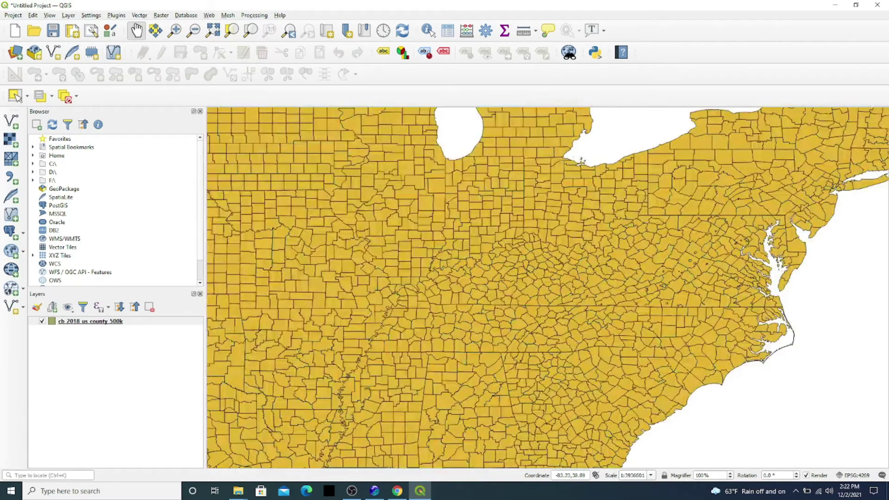
{"action": "scroll", "coordinate": [470, 250], "scroll_direction": "up", "scroll_amount": 2}
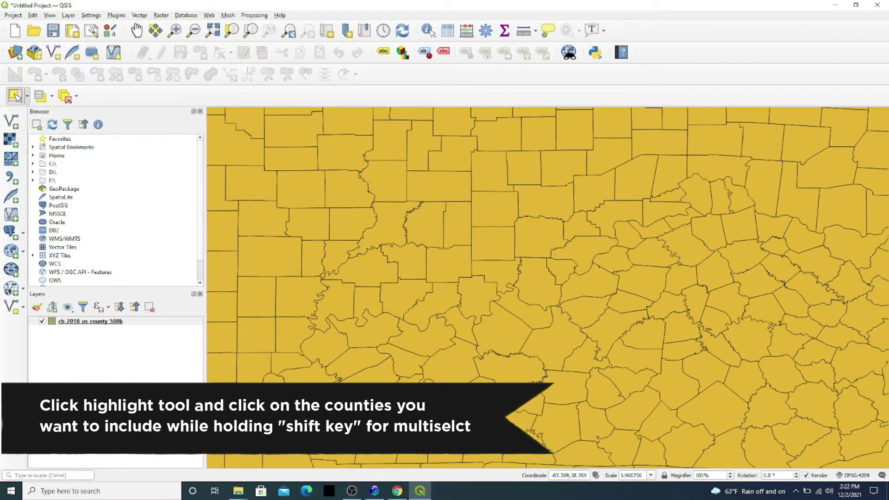
{"action": "left_click", "coordinate": [389, 217]}
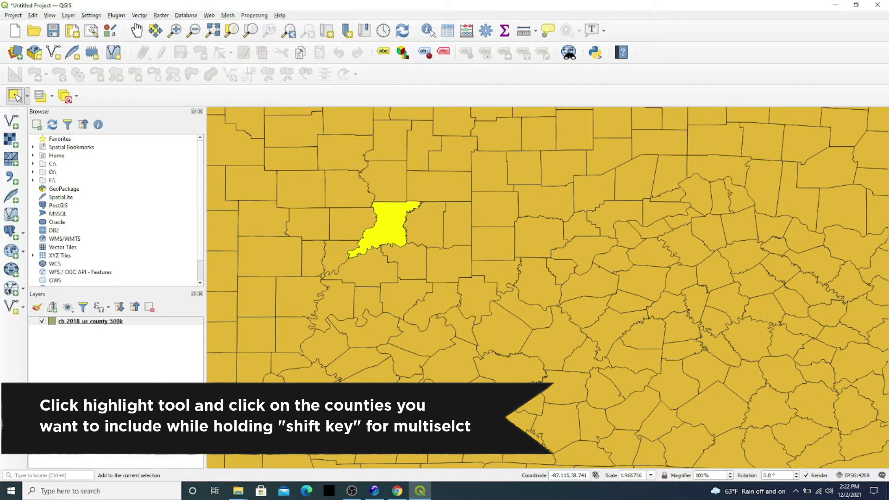
{"action": "left_click", "coordinate": [421, 220], "text": "shift"}
{"action": "left_click", "coordinate": [458, 216], "text": "shift"}
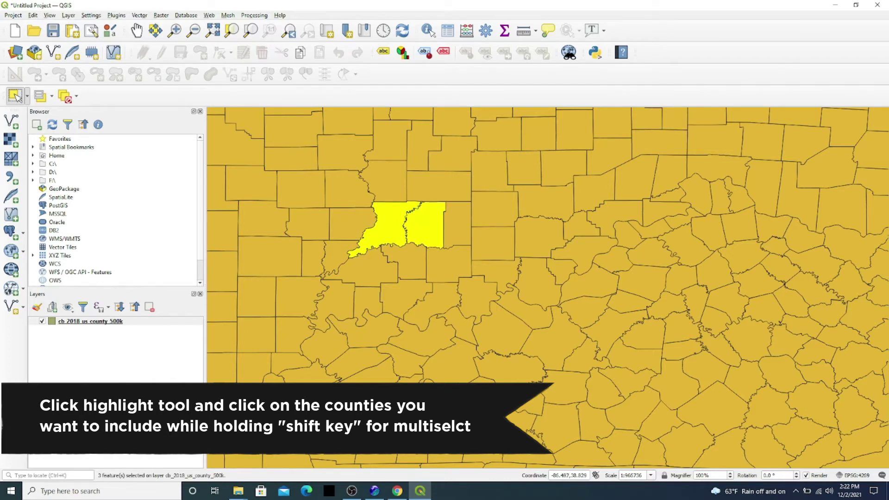
{"action": "left_click", "coordinate": [493, 210], "text": "shift"}
{"action": "left_click", "coordinate": [542, 201], "text": "shift"}
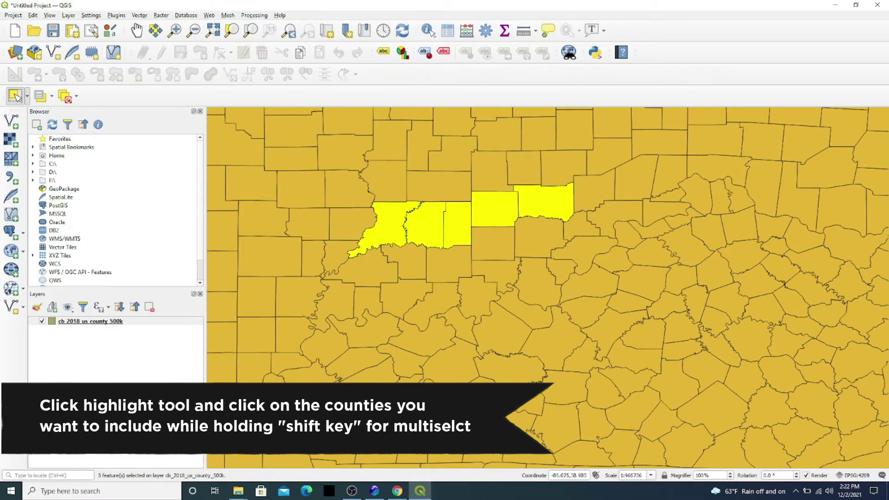
{"action": "left_click", "coordinate": [590, 191], "text": "shift"}
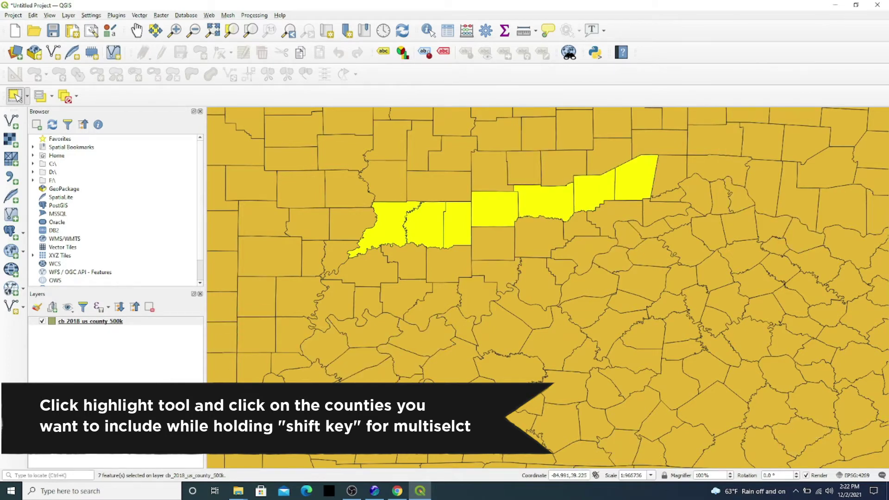
{"action": "left_click", "coordinate": [668, 196], "text": "shift"}
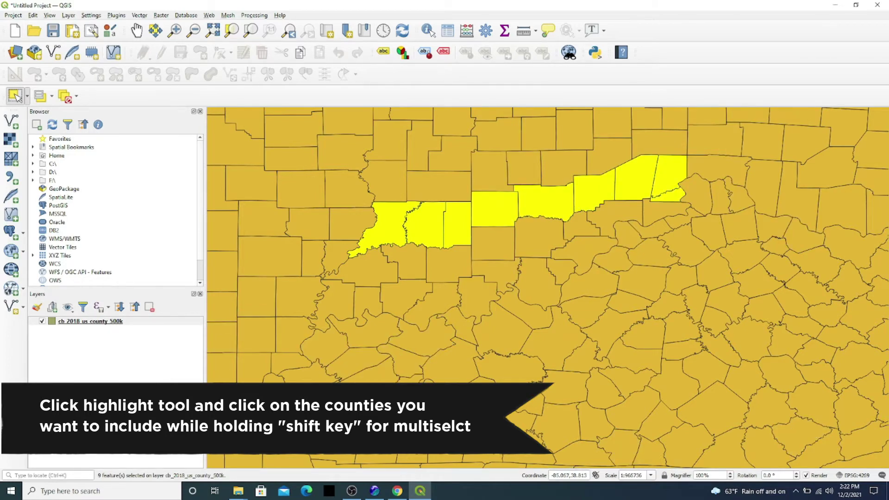
{"action": "left_click", "coordinate": [661, 210], "text": "shift"}
{"action": "left_click", "coordinate": [580, 224], "text": "shift"}
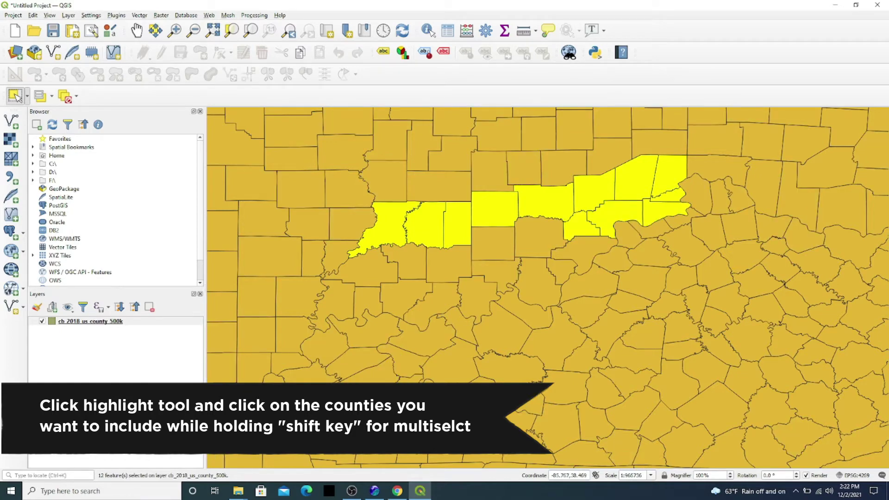
{"action": "left_click", "coordinate": [583, 251], "text": "shift"}
{"action": "left_click", "coordinate": [539, 236], "text": "shift"}
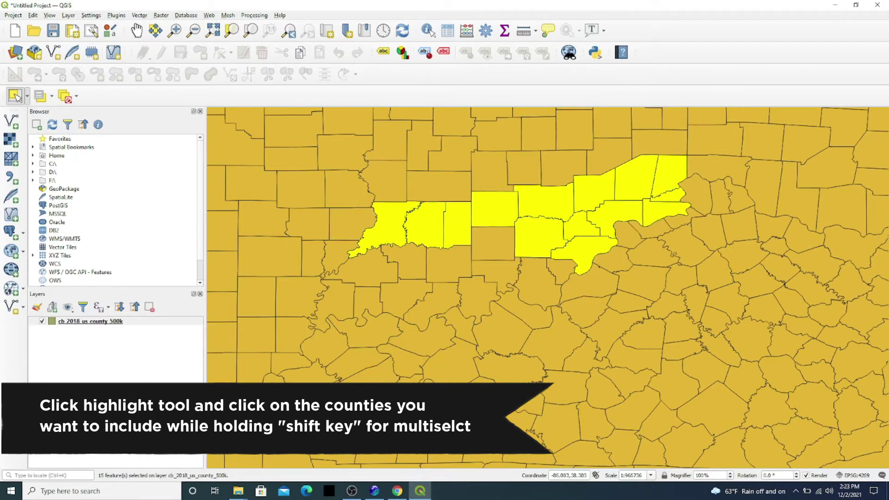
{"action": "left_click", "coordinate": [539, 277], "text": "shift"}
{"action": "left_click", "coordinate": [494, 246], "text": "shift"}
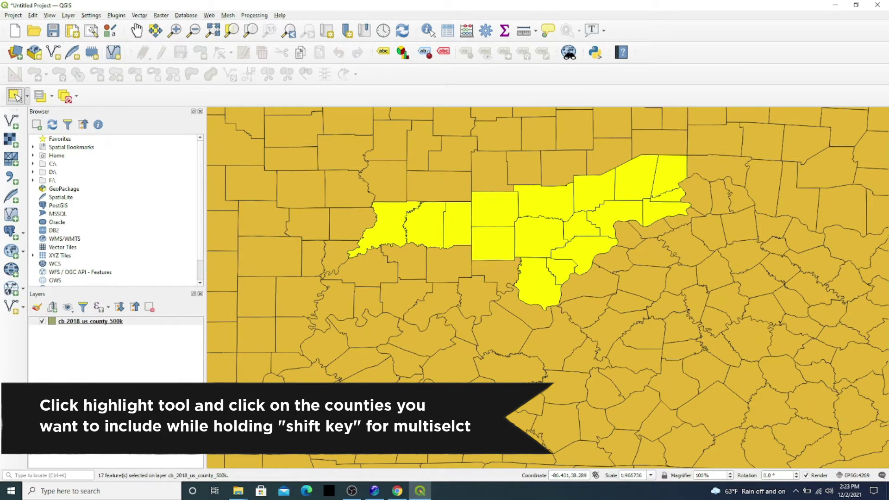
{"action": "left_click", "coordinate": [477, 297], "text": "shift"}
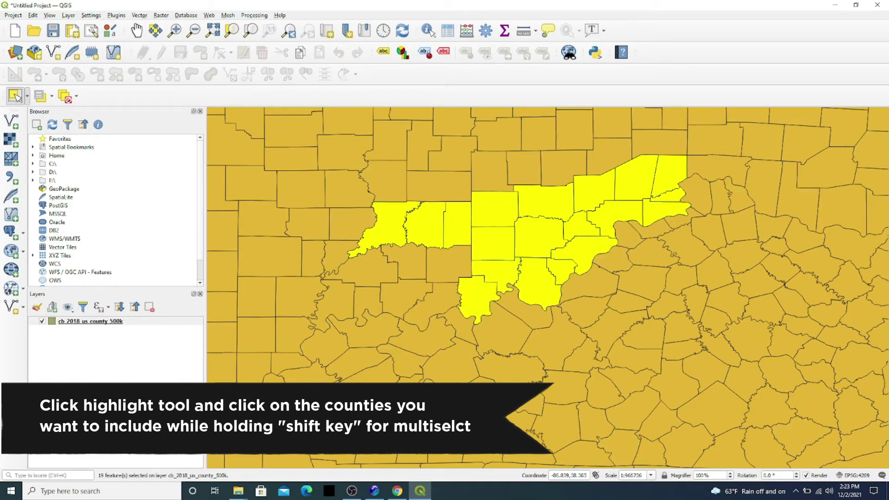
{"action": "left_click", "coordinate": [449, 265], "text": "shift"}
{"action": "left_click", "coordinate": [438, 299], "text": "shift"}
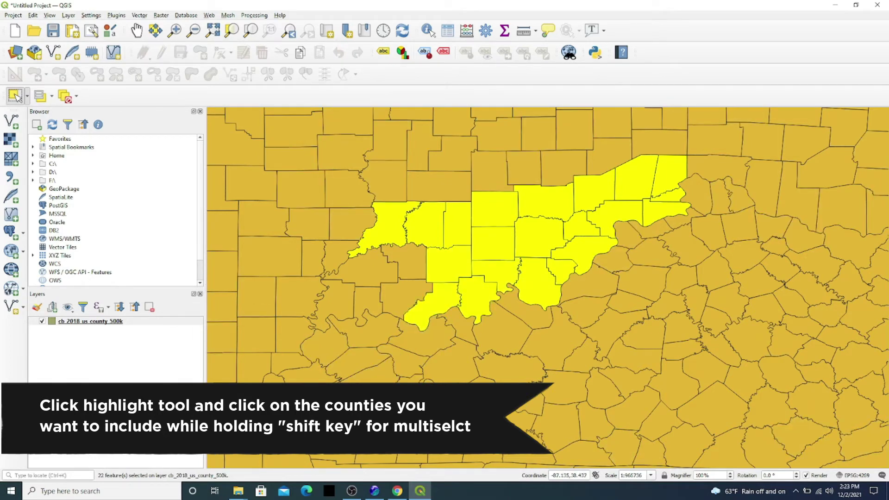
{"action": "left_click", "coordinate": [403, 297], "text": "shift"}
{"action": "left_click", "coordinate": [404, 262], "text": "shift"}
{"action": "left_click", "coordinate": [361, 268], "text": "shift"}
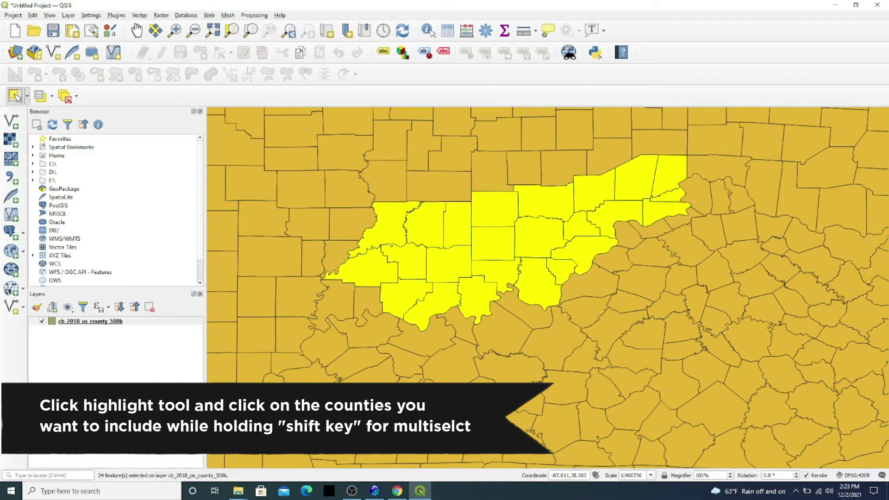
{"action": "left_click", "coordinate": [334, 305], "text": "shift"}
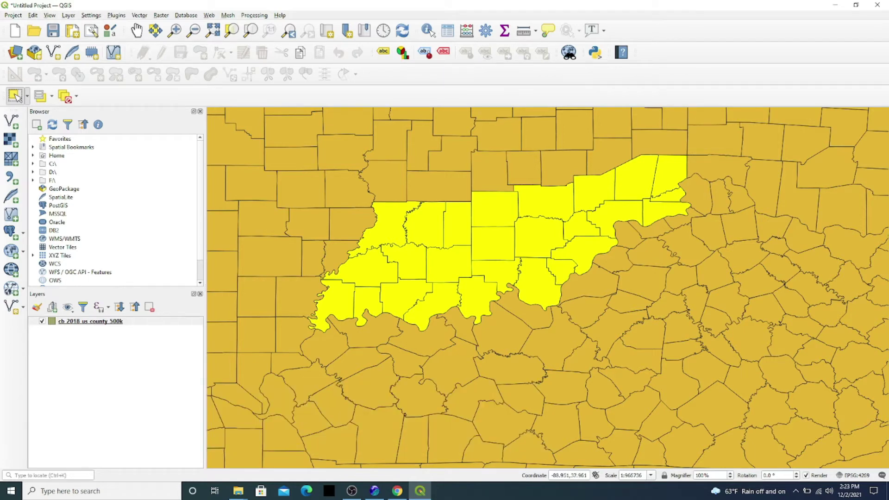
Export the selected counties as an ESRI Shapefile named DropShadowLayer in the Desktop's DropShadowProject folder, and add it to the map
{"action": "right_click", "coordinate": [107, 321]}
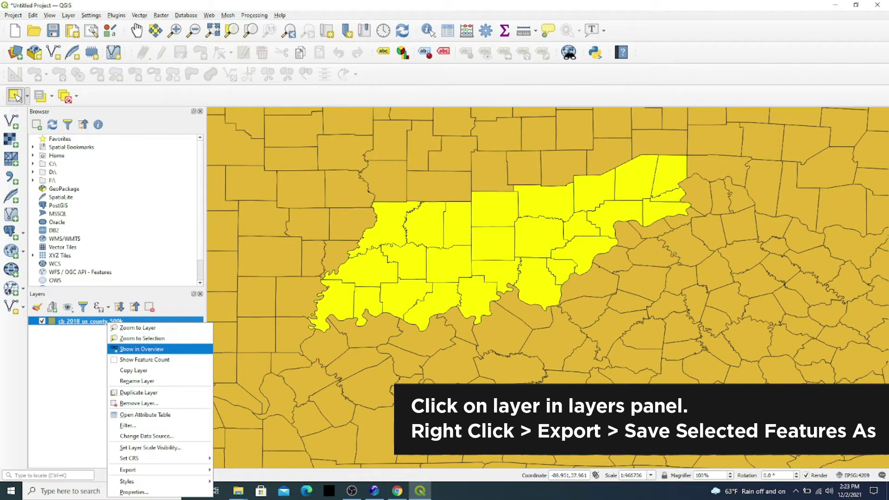
{"action": "mouse_move", "coordinate": [134, 470]}
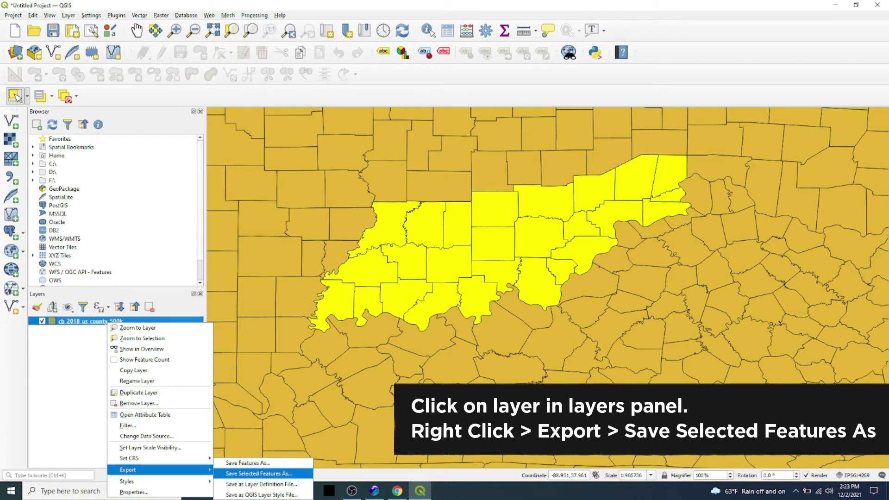
{"action": "left_click", "coordinate": [258, 473]}
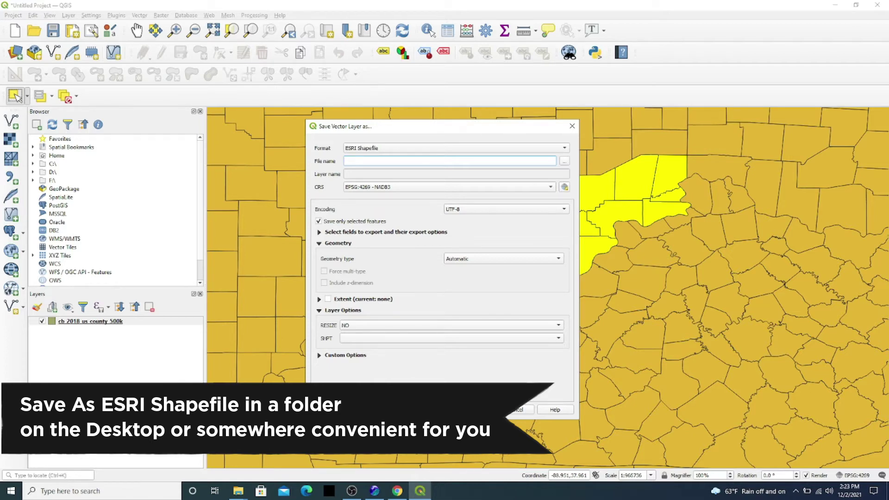
{"action": "type", "text": "DropShadowLayer"}
{"action": "left_click", "coordinate": [564, 161]}
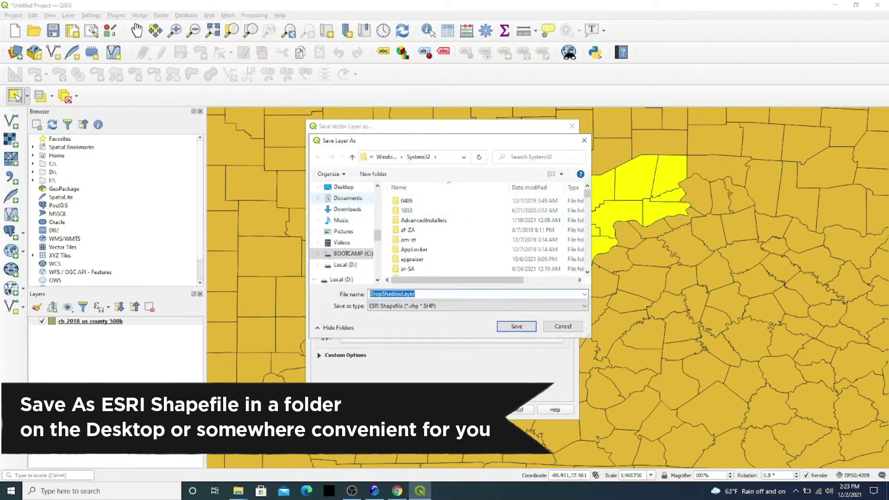
{"action": "left_click", "coordinate": [344, 187]}
{"action": "scroll", "coordinate": [484, 232], "scroll_direction": "down", "scroll_amount": 1}
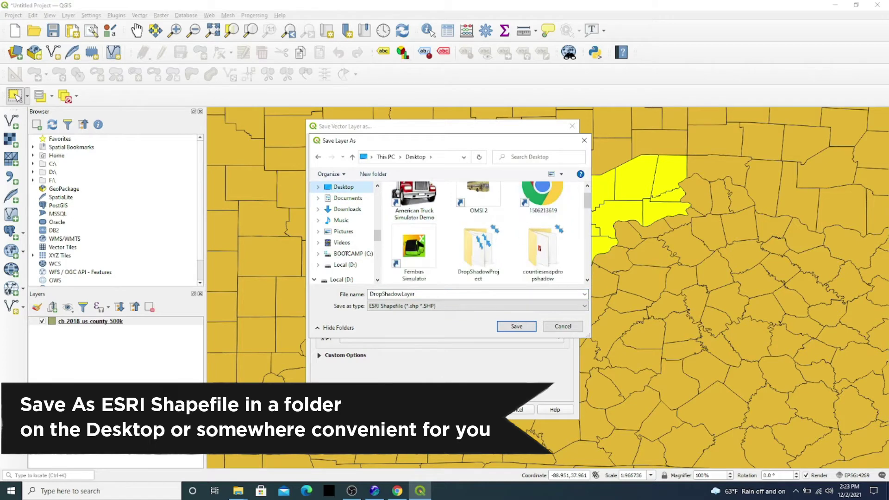
{"action": "scroll", "coordinate": [542, 213], "scroll_direction": "down", "scroll_amount": 1}
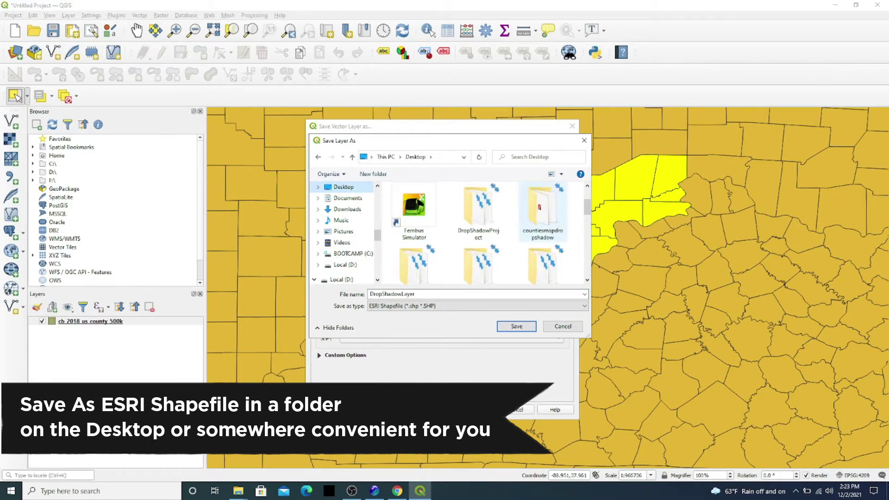
{"action": "scroll", "coordinate": [486, 232], "scroll_direction": "up", "scroll_amount": 1}
{"action": "double_click", "coordinate": [478, 252]}
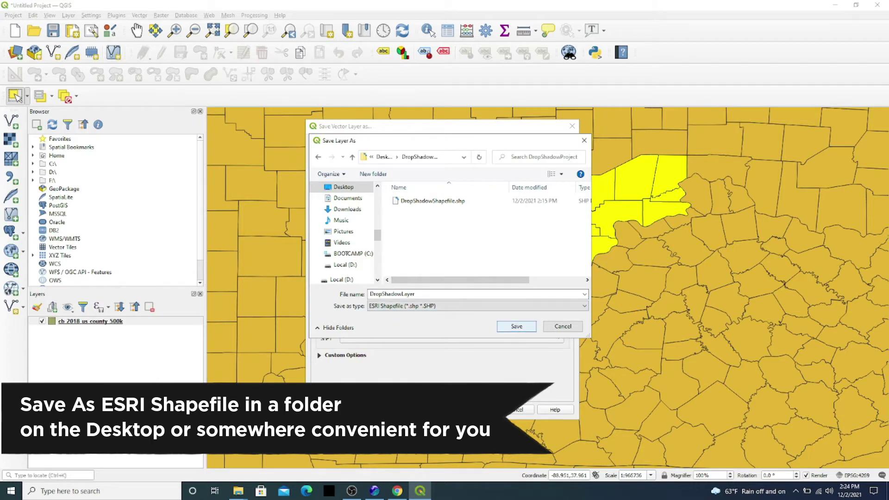
{"action": "left_click", "coordinate": [516, 326]}
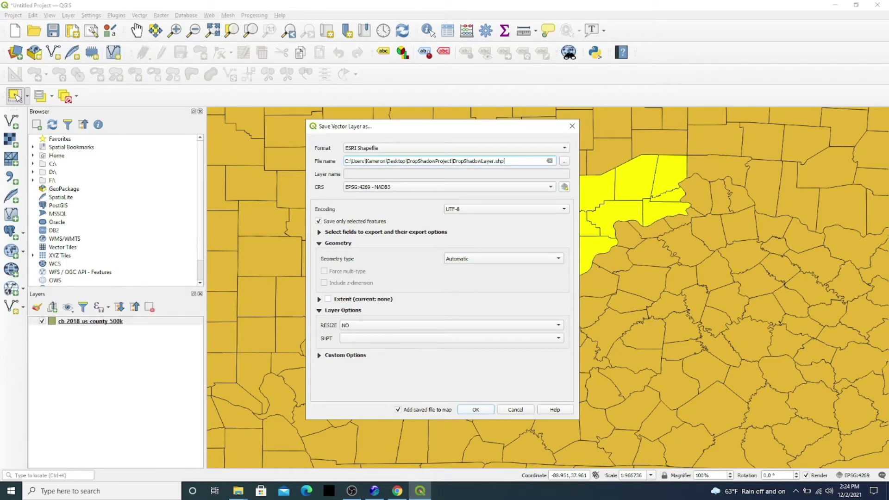
{"action": "key", "text": "Return"}
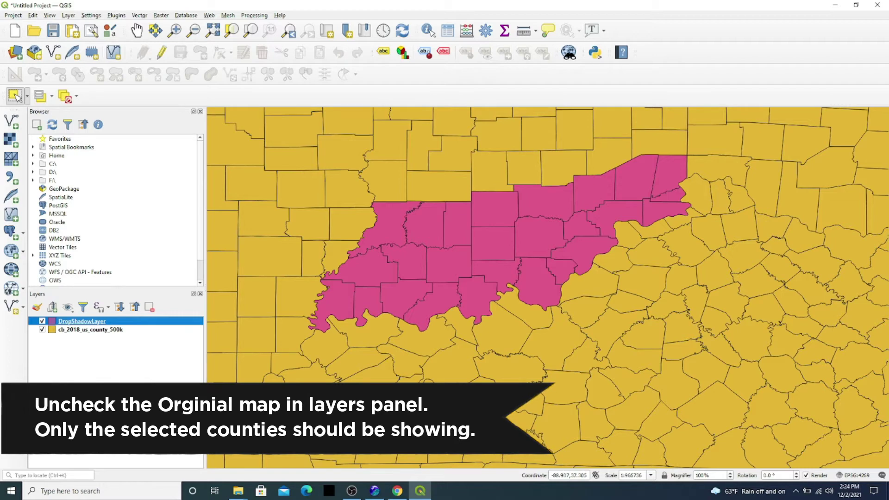
Hide the cb_2018_us_county_500k layer and merge all counties in DropShadowLayer into a single feature
{"action": "left_click", "coordinate": [42, 329]}
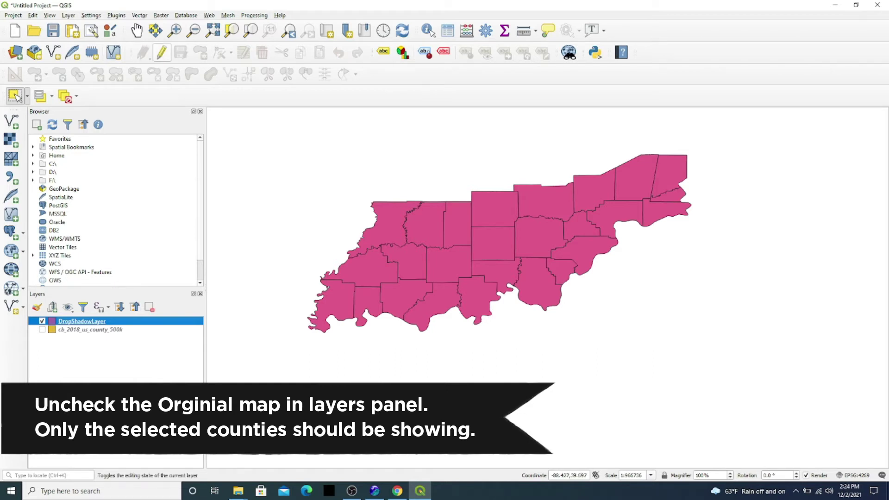
{"action": "left_click", "coordinate": [161, 52]}
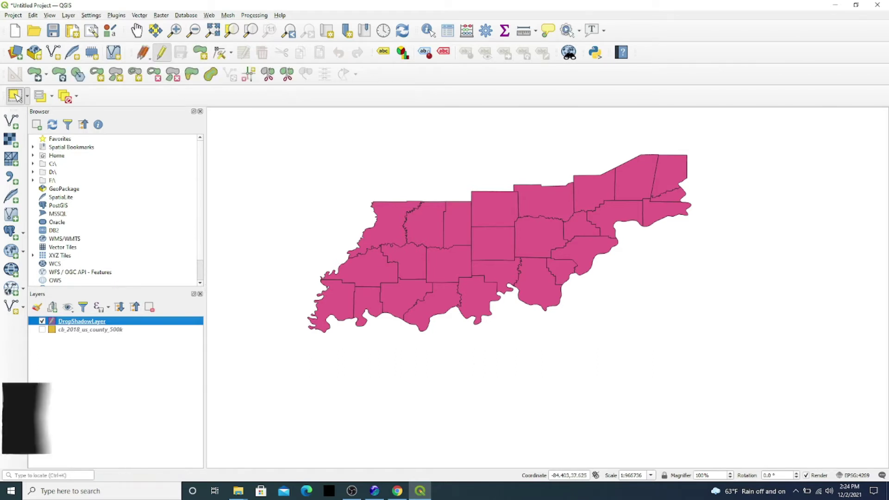
{"action": "left_click_drag", "start_coordinate": [735, 350], "coordinate": [283, 136]}
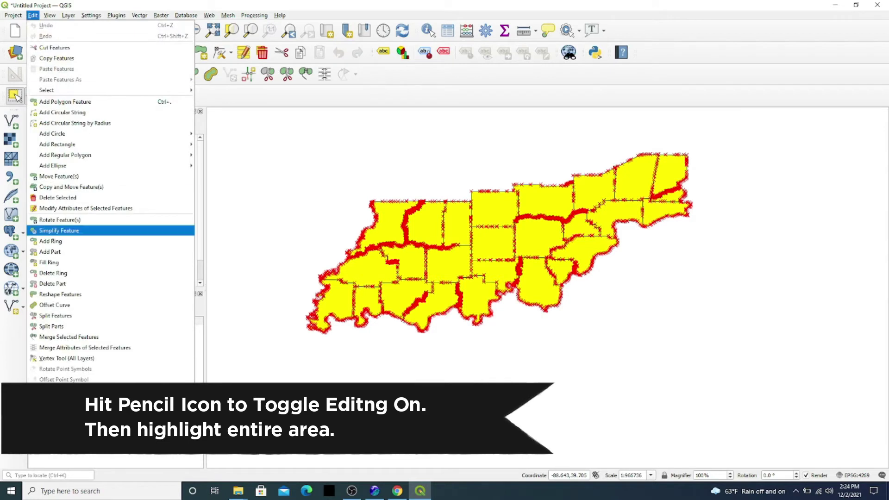
{"action": "left_click", "coordinate": [69, 336]}
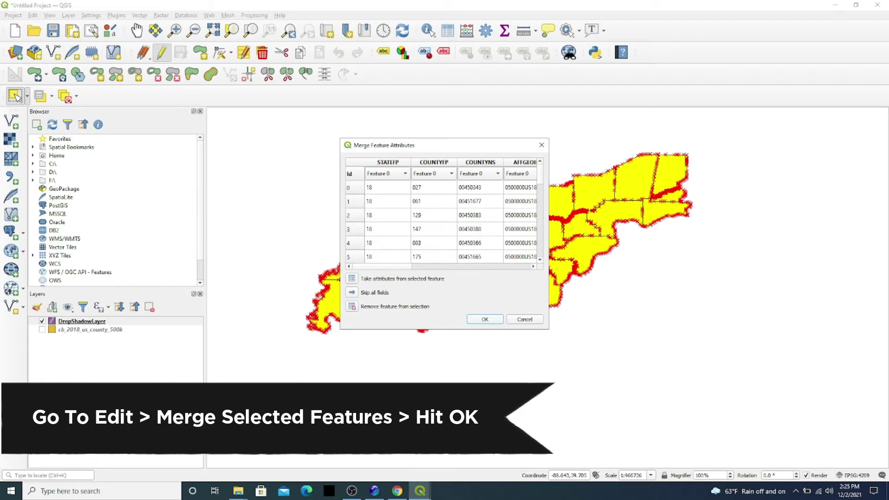
{"action": "key", "text": "Return"}
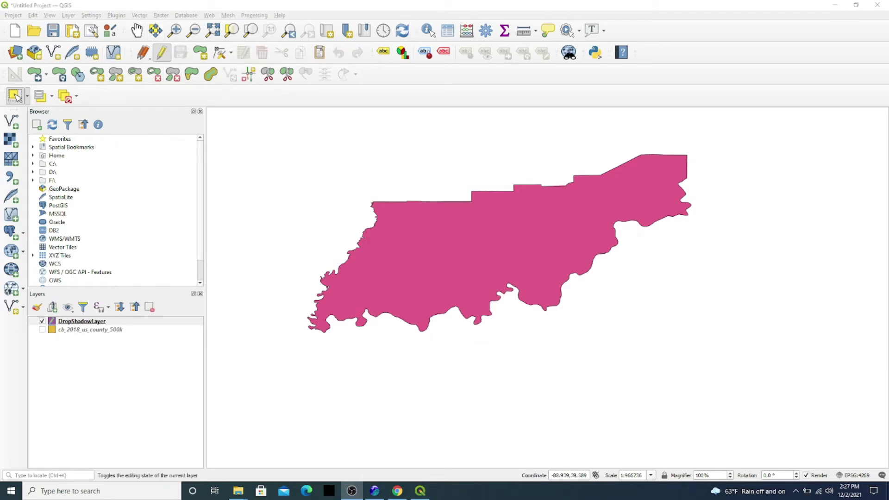
Turn editing of DropShadowLayer off and back on, and copy its merged region feature
{"action": "left_click", "coordinate": [161, 52]}
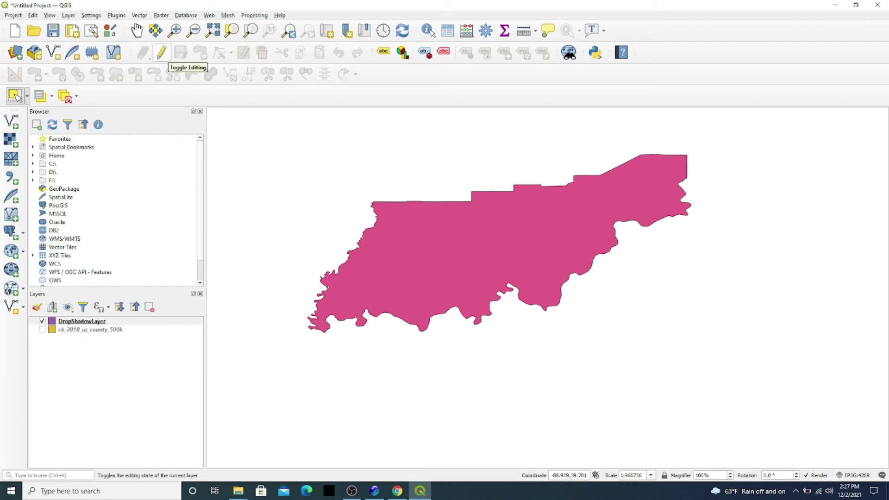
{"action": "left_click", "coordinate": [162, 53]}
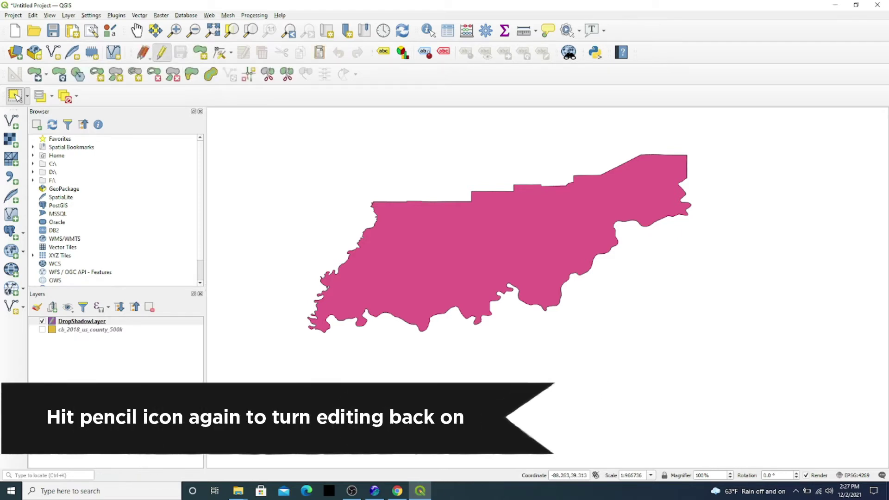
{"action": "left_click_drag", "start_coordinate": [277, 128], "coordinate": [796, 364]}
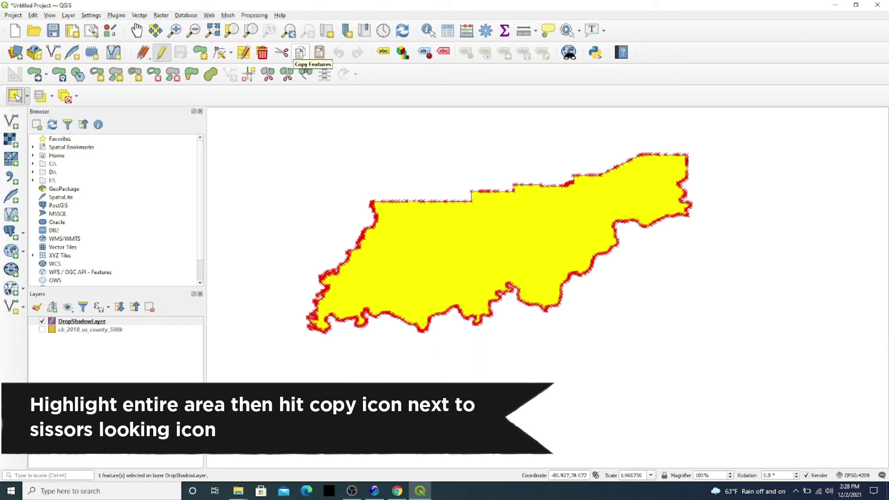
{"action": "left_click", "coordinate": [300, 52]}
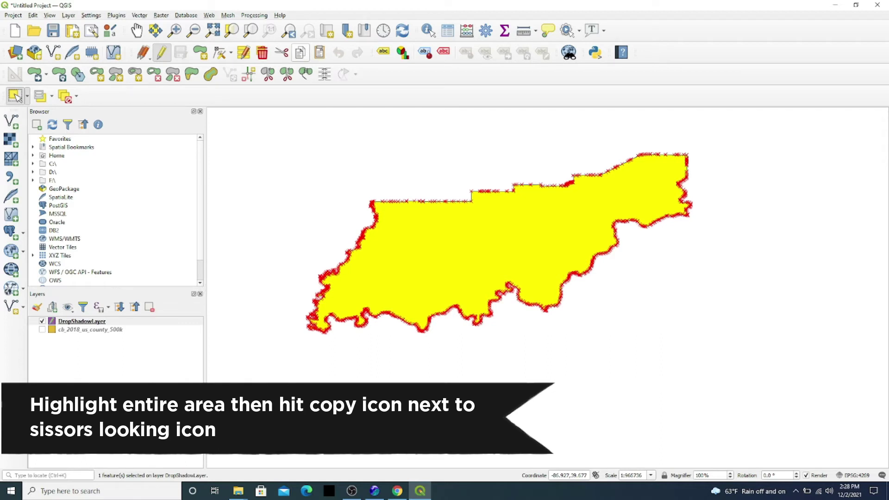
{"action": "left_click", "coordinate": [316, 222]}
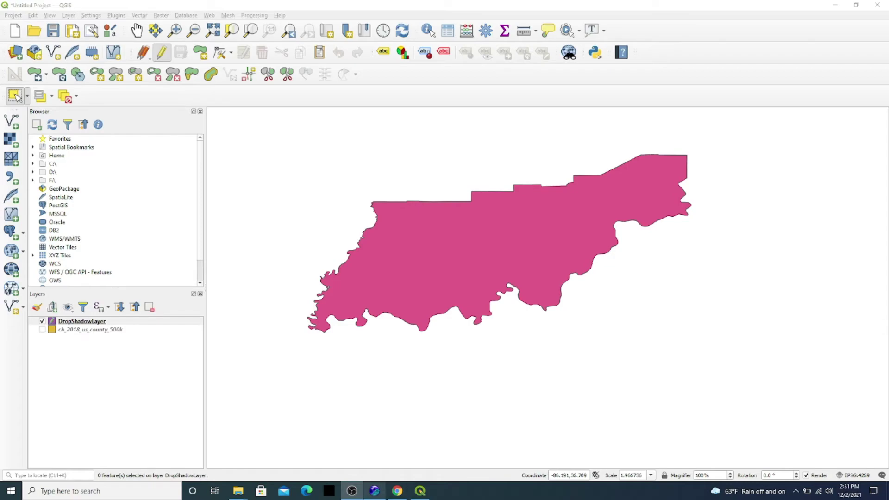
Check that the Advanced Digitizing Toolbar is enabled in the list of available toolbars
{"action": "left_click", "coordinate": [374, 490]}
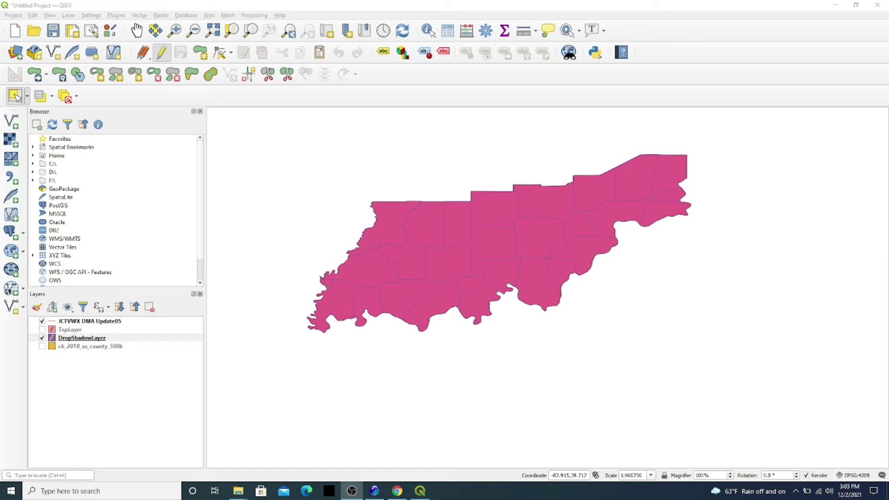
{"action": "right_click", "coordinate": [667, 73]}
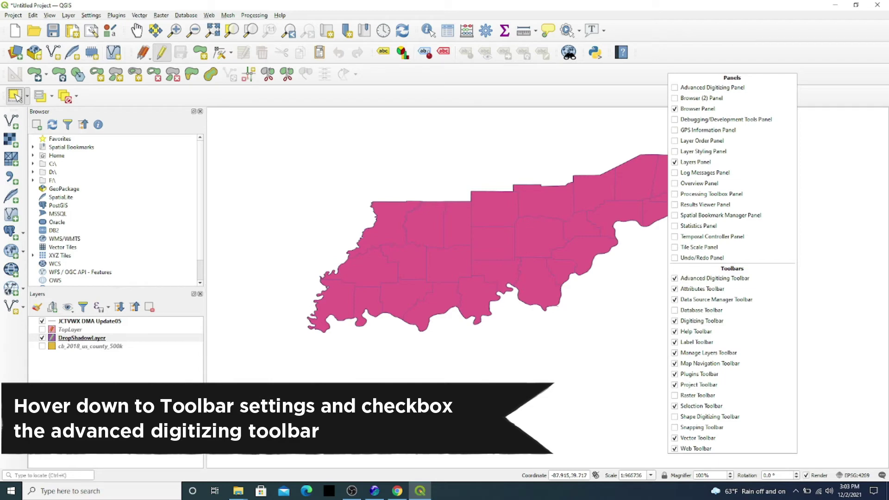
{"action": "key", "text": "Escape"}
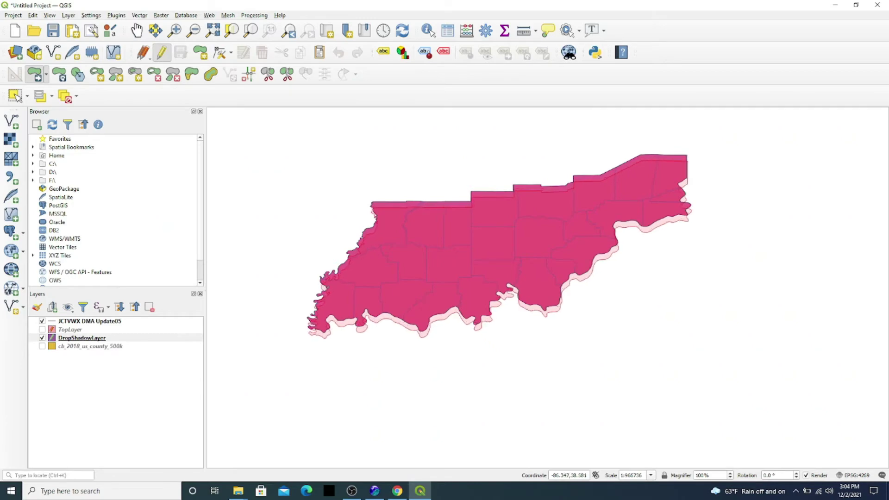
Move the DropShadowLayer shape slightly south and east as a shadow offset, hide JCTVWX DMA Update05, and make TopLayer active
{"action": "left_click", "coordinate": [511, 238]}
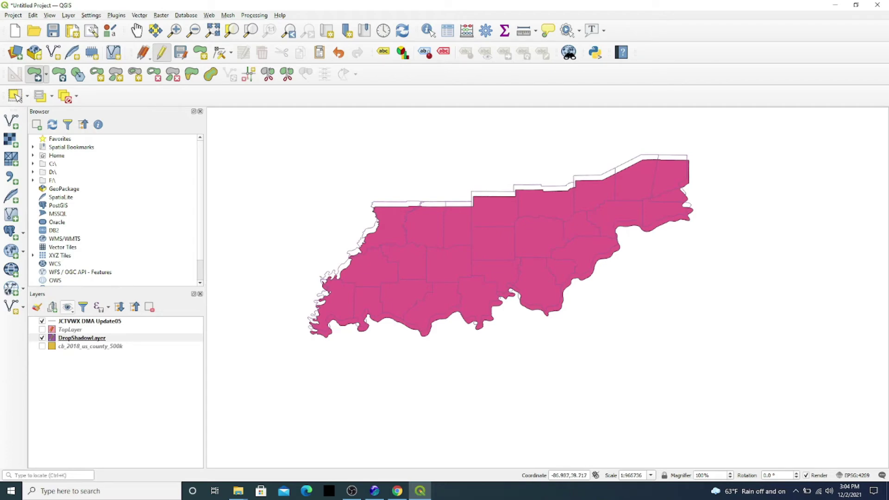
{"action": "left_click", "coordinate": [41, 320]}
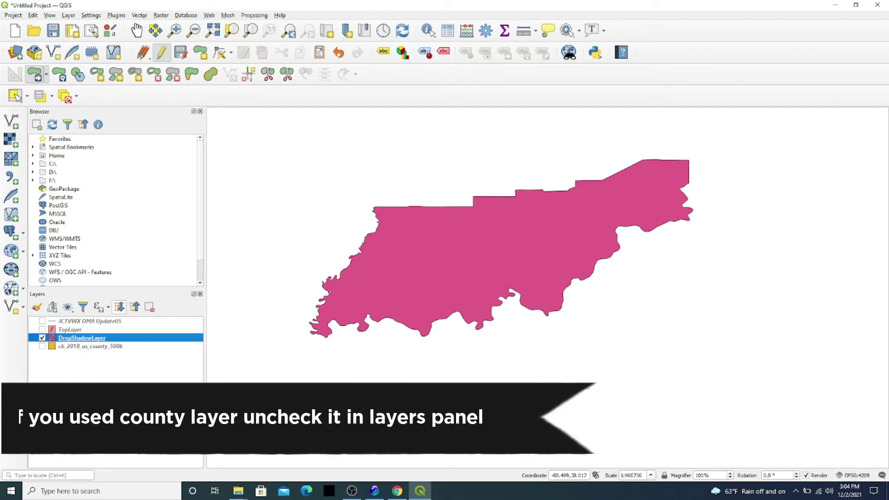
{"action": "left_click", "coordinate": [70, 329]}
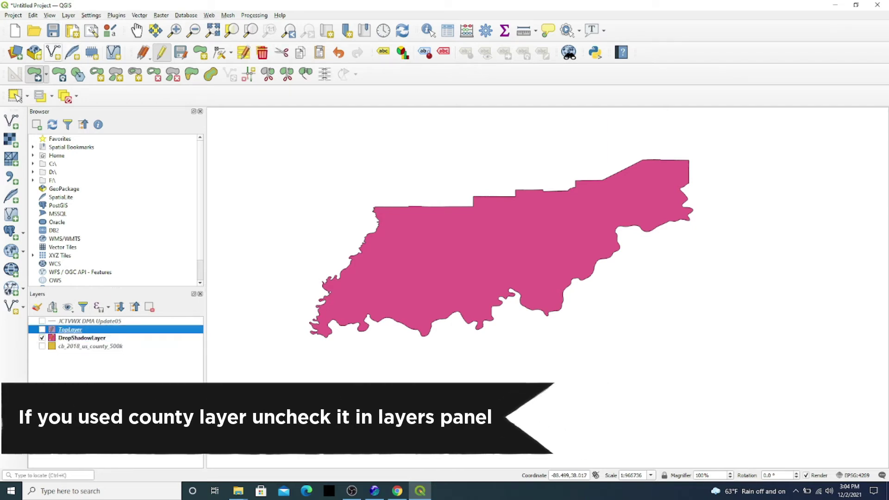
{"action": "left_click", "coordinate": [53, 52]}
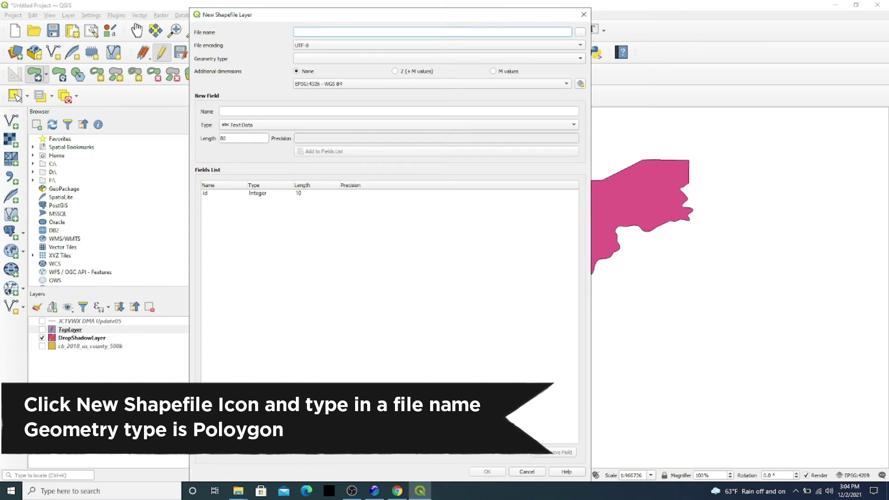
{"action": "left_click", "coordinate": [580, 31]}
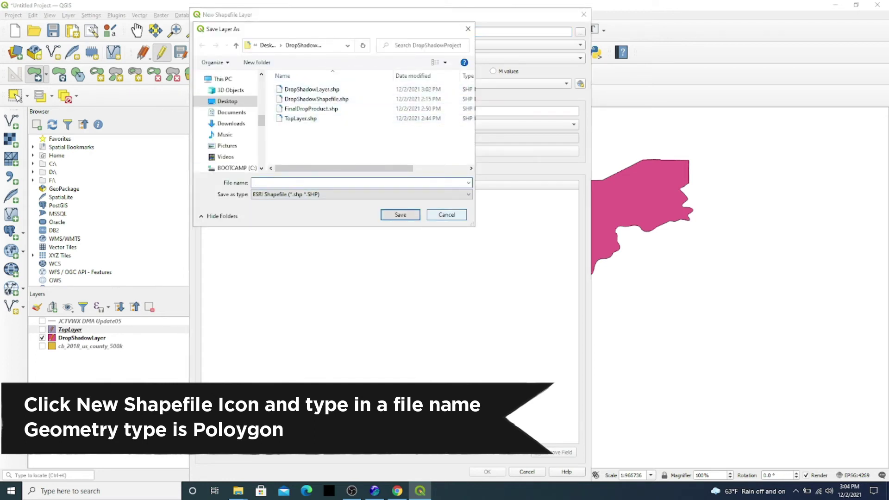
{"action": "left_click", "coordinate": [446, 214]}
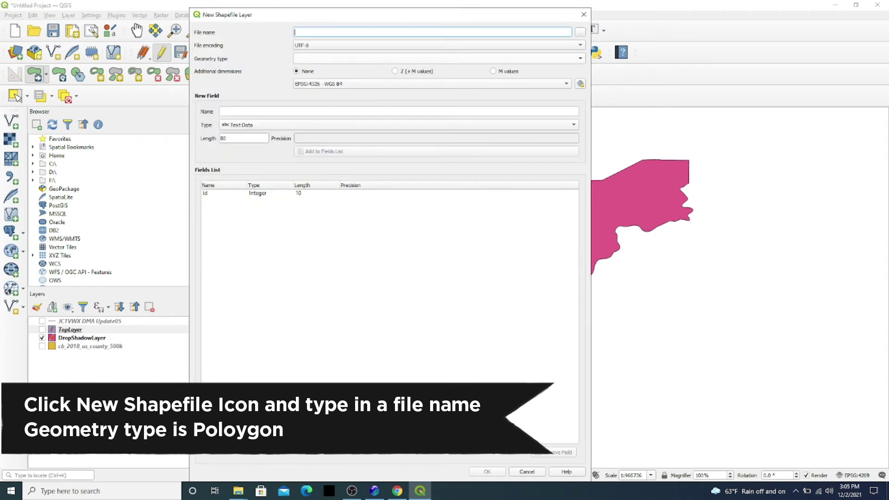
{"action": "left_click", "coordinate": [439, 59]}
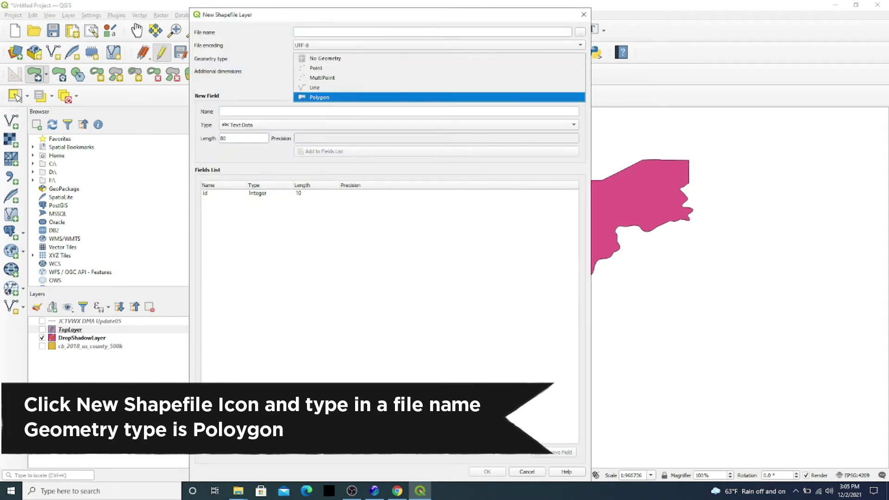
{"action": "key", "text": "Escape"}
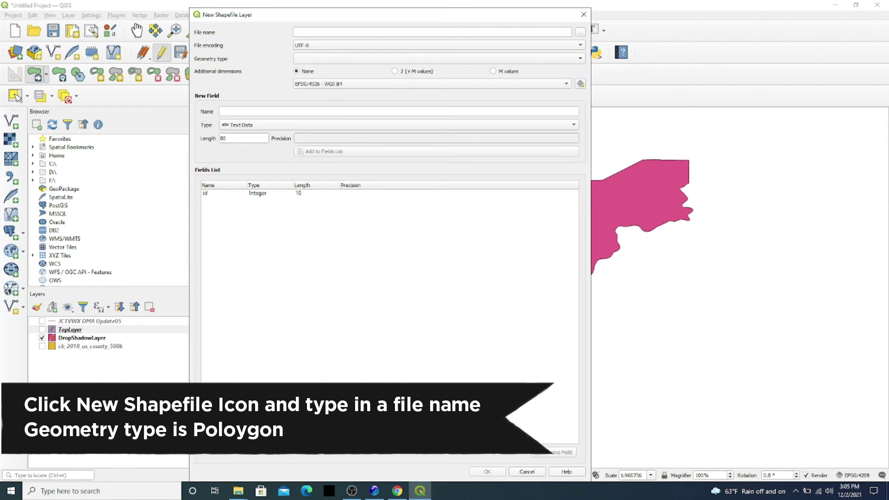
{"action": "left_click", "coordinate": [526, 471]}
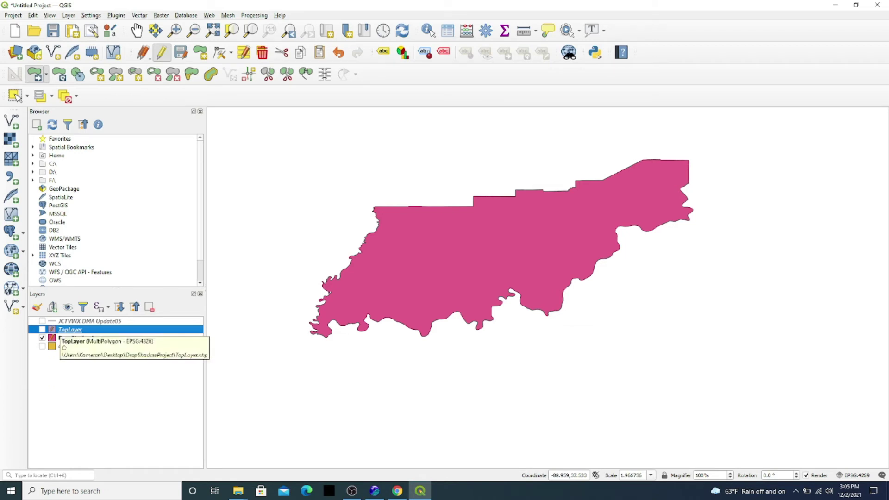
Show TopLayer and paste the copied region feature into it, leaving the pasted feature deselected
{"action": "left_click", "coordinate": [42, 329]}
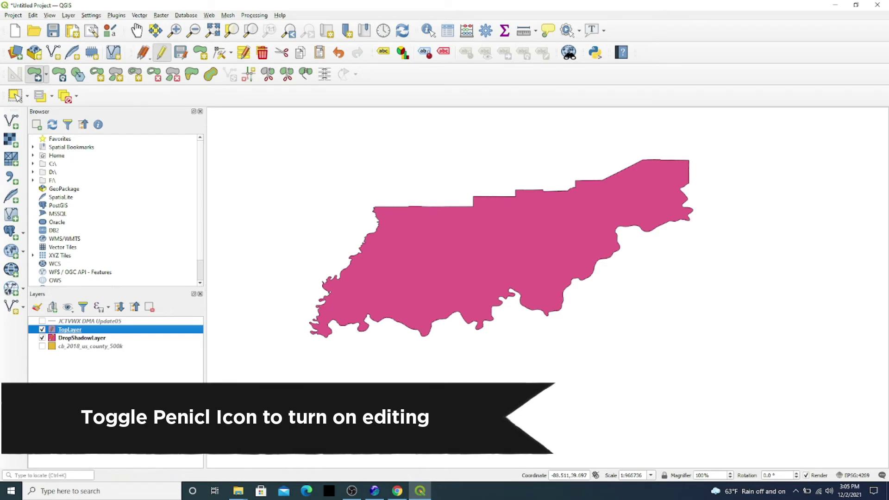
{"action": "left_click", "coordinate": [32, 15]}
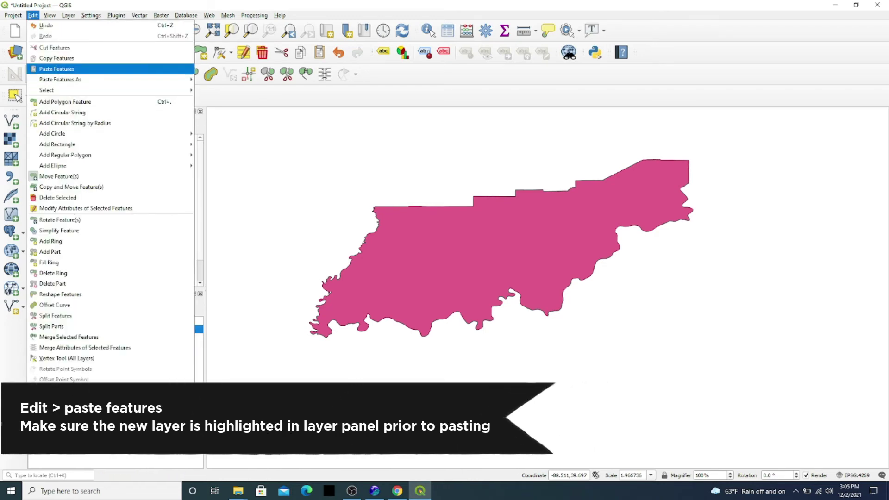
{"action": "key", "text": "Return"}
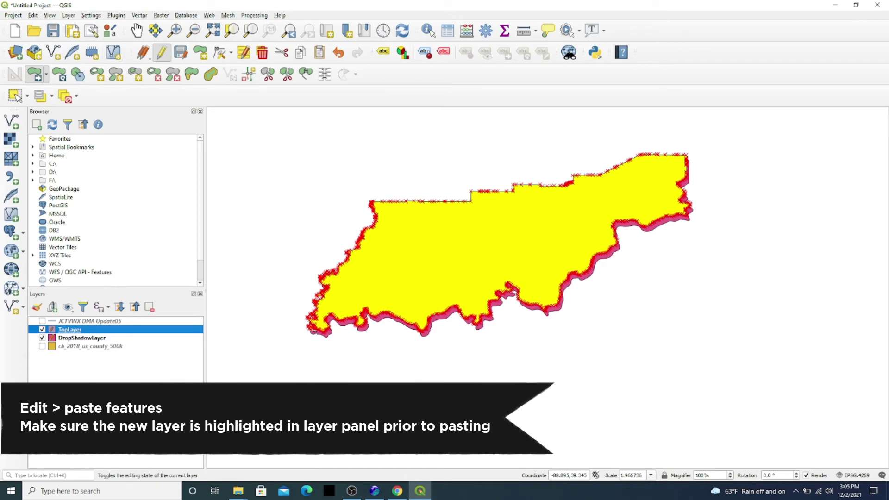
{"action": "left_click", "coordinate": [338, 139]}
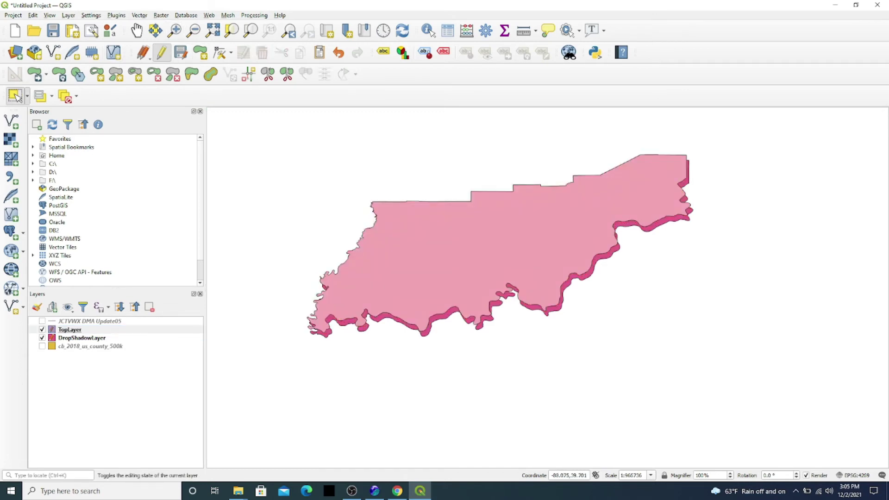
Run Symmetrical Difference with TopLayer as the input and DropShadowLayer as the overlay, creating a temporary layer
{"action": "left_click", "coordinate": [139, 15]}
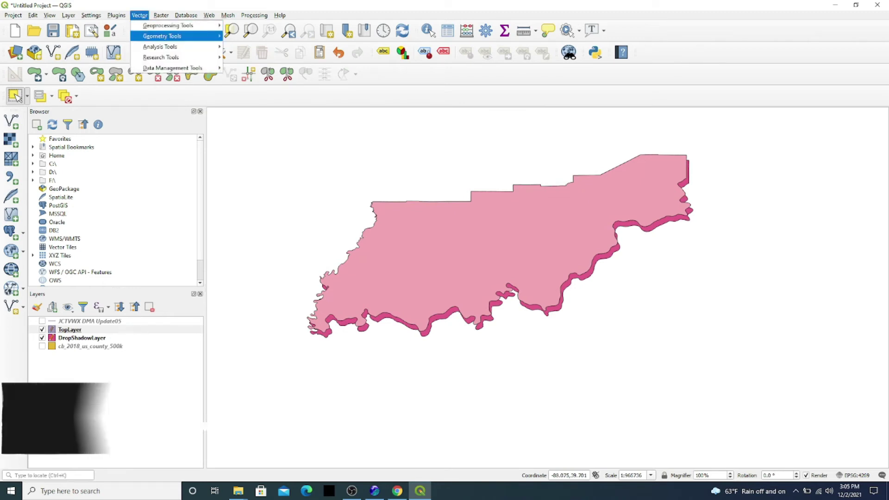
{"action": "mouse_move", "coordinate": [168, 25]}
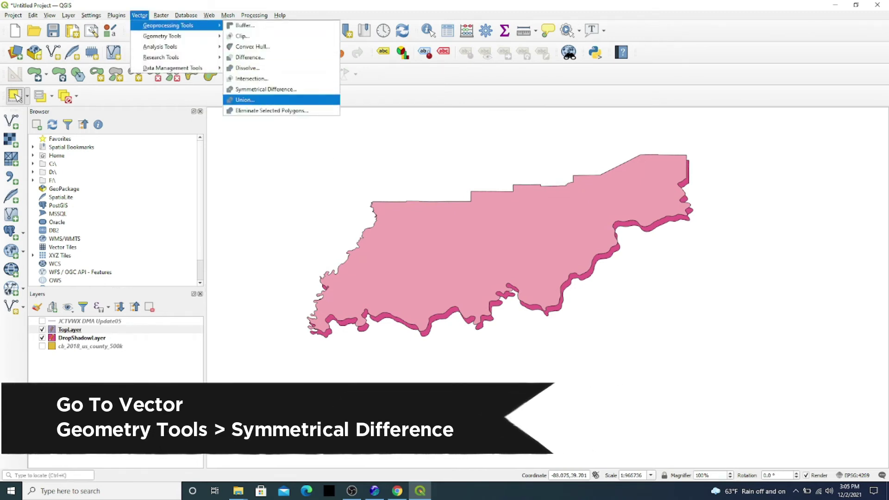
{"action": "left_click", "coordinate": [265, 89]}
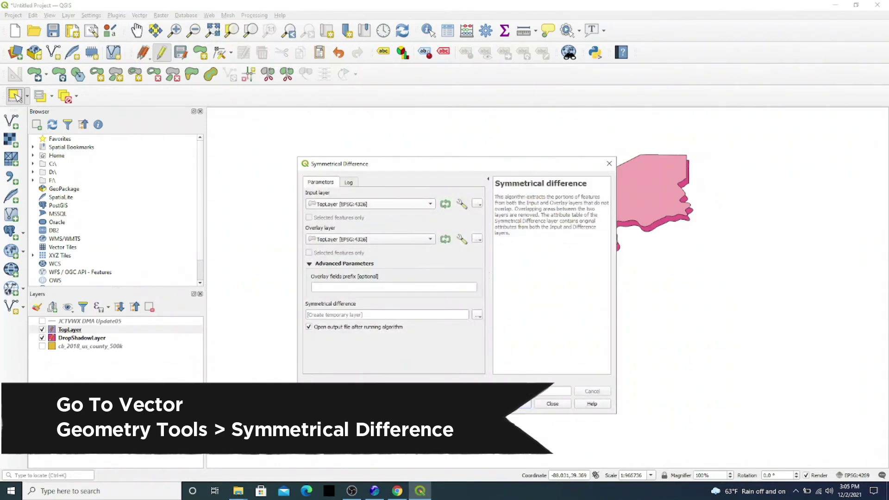
{"action": "left_click", "coordinate": [371, 204]}
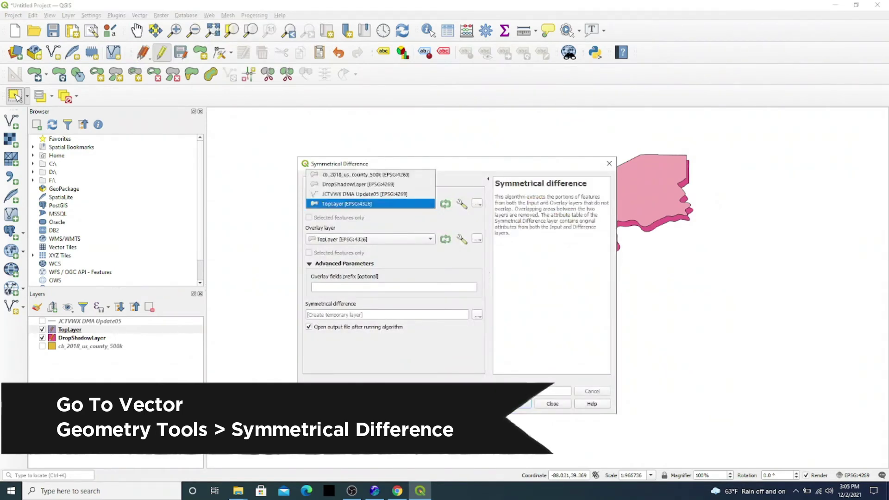
{"action": "left_click", "coordinate": [370, 204]}
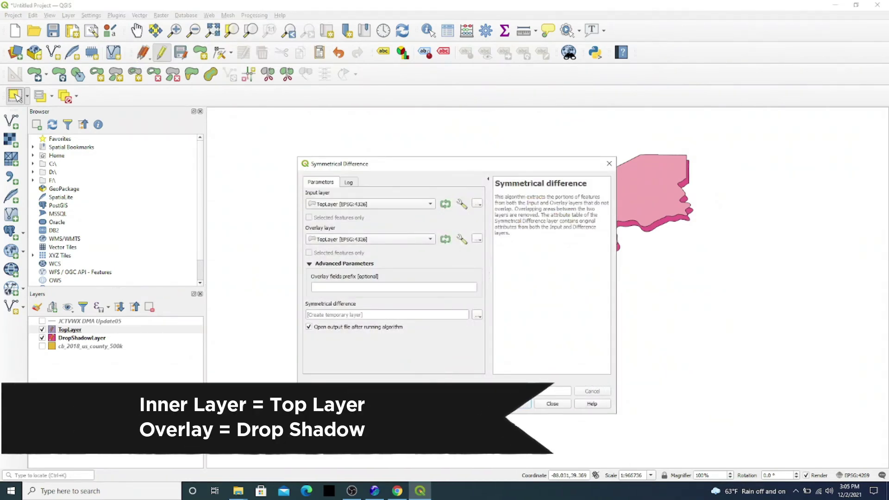
{"action": "left_click", "coordinate": [370, 239]}
{"action": "left_click", "coordinate": [361, 223]}
{"action": "left_click", "coordinate": [512, 403]}
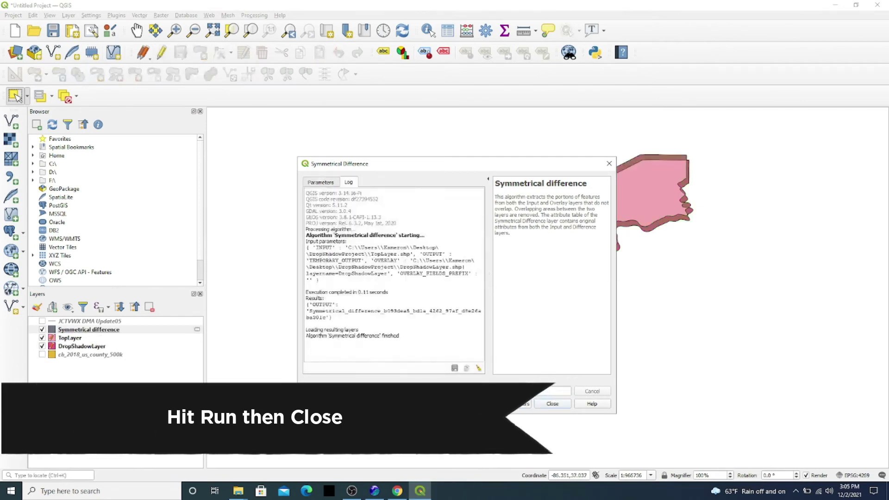
{"action": "left_click", "coordinate": [553, 403]}
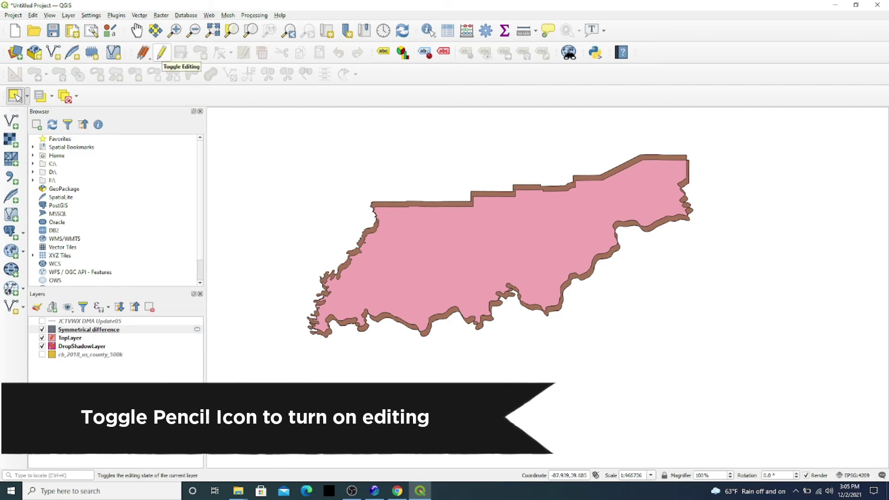
Enable editing on the Symmetrical difference layer and delete the strip feature along the region's north and west edges
{"action": "left_click", "coordinate": [161, 52]}
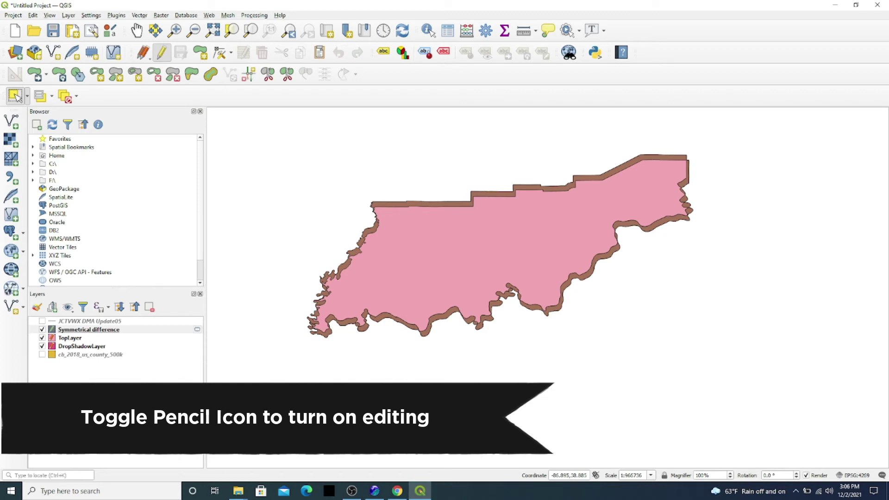
{"action": "left_click", "coordinate": [447, 204]}
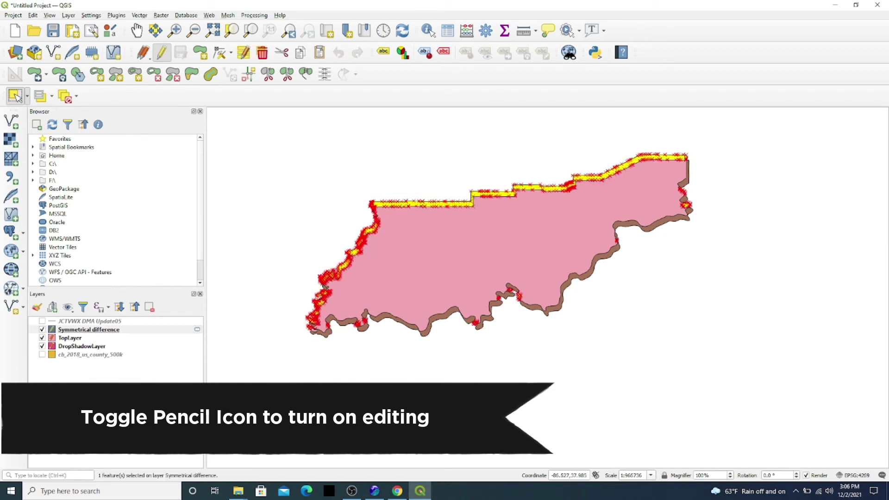
{"action": "left_click", "coordinate": [494, 307]}
{"action": "left_click", "coordinate": [493, 305]}
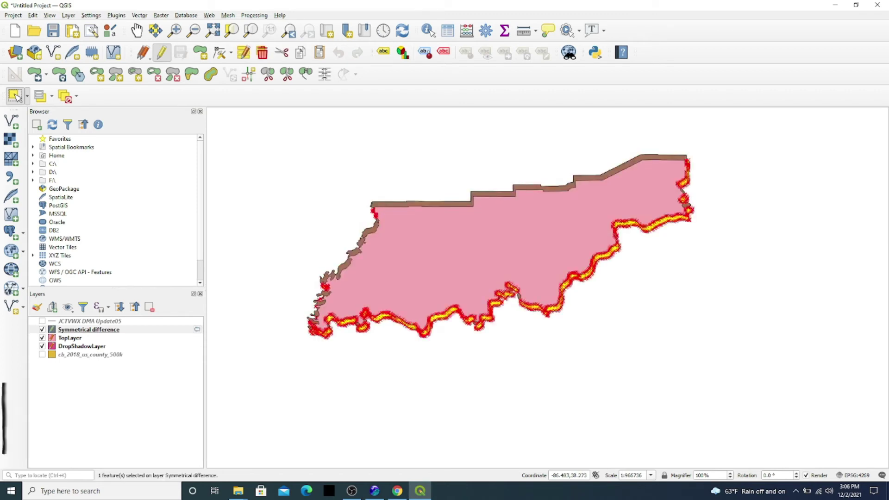
{"action": "left_click", "coordinate": [457, 204]}
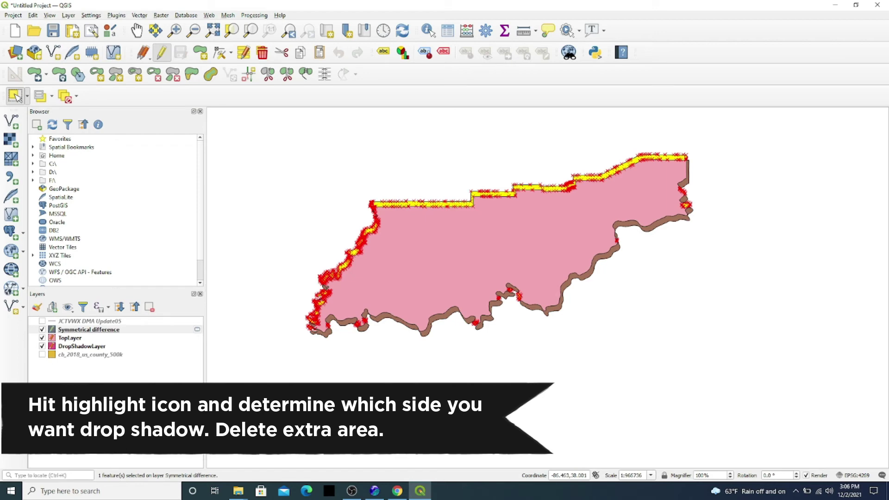
{"action": "left_click", "coordinate": [495, 304]}
{"action": "key", "text": "Delete"}
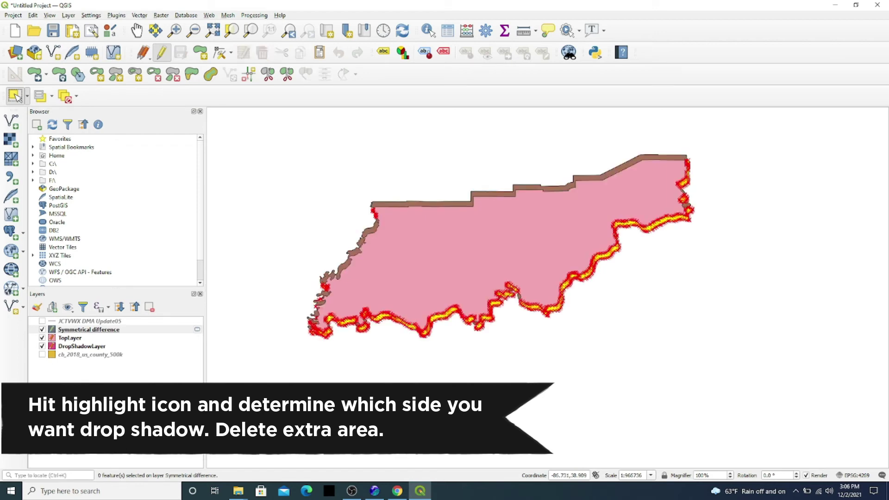
{"action": "left_click", "coordinate": [456, 204]}
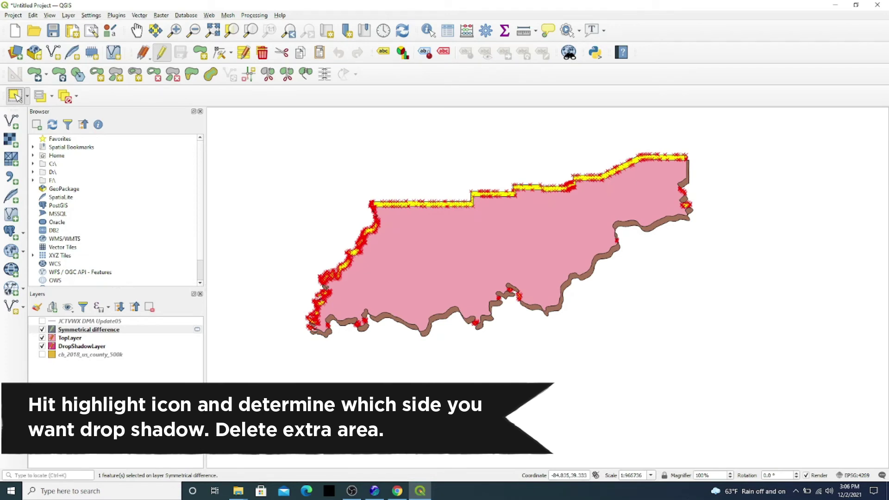
{"action": "key", "text": "Delete"}
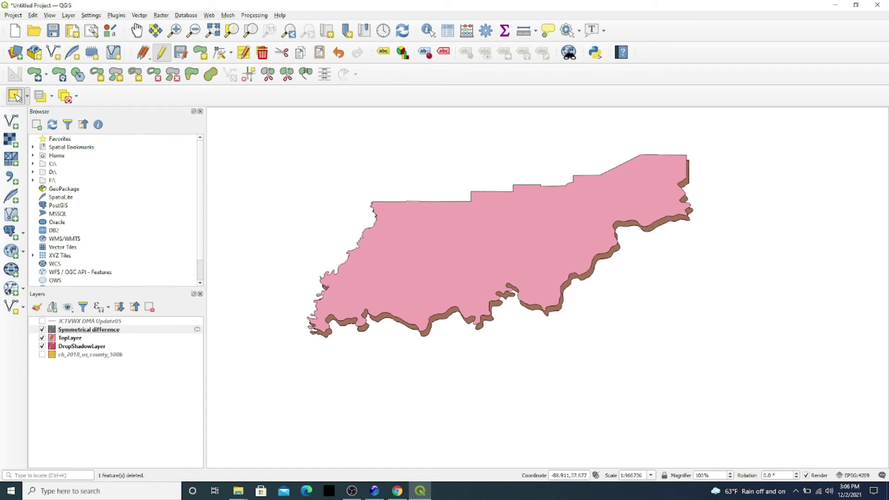
Export the Symmetrical difference layer as an ESRI Shapefile named NewDropShadowLayer in the DropShadowProject folder, adding it to the map
{"action": "left_click", "coordinate": [88, 330]}
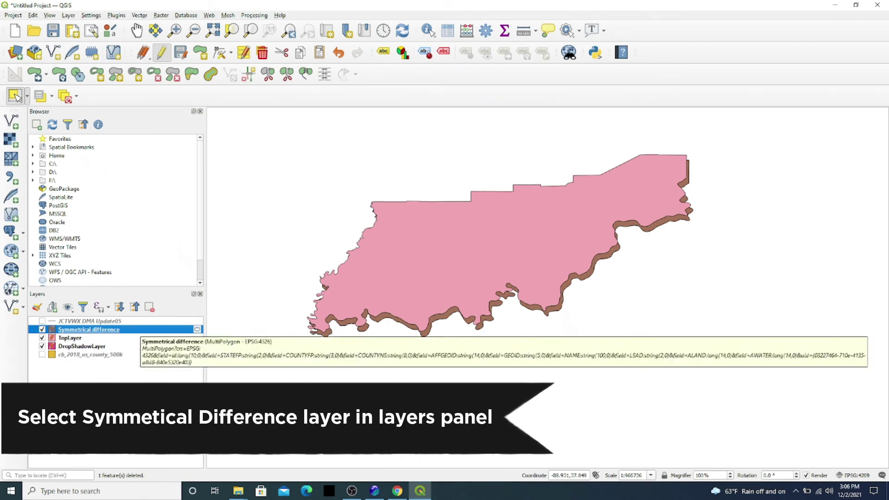
{"action": "right_click", "coordinate": [139, 329]}
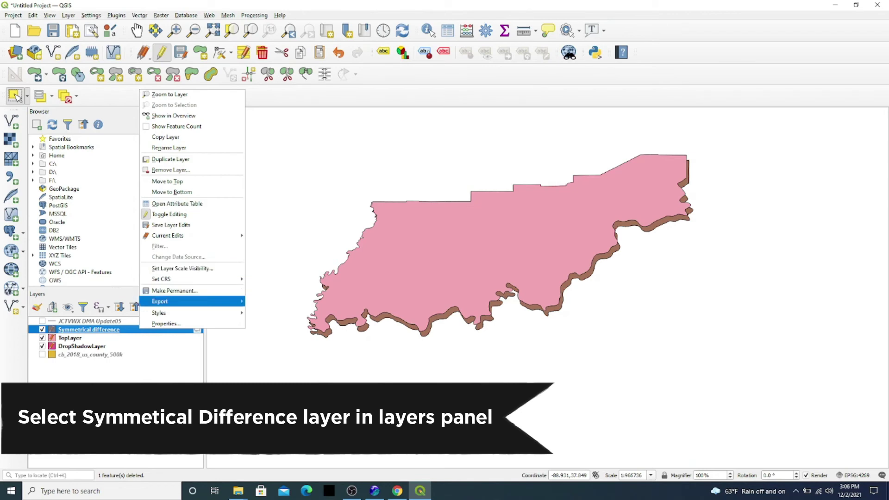
{"action": "mouse_move", "coordinate": [160, 300]}
{"action": "left_click", "coordinate": [280, 301]}
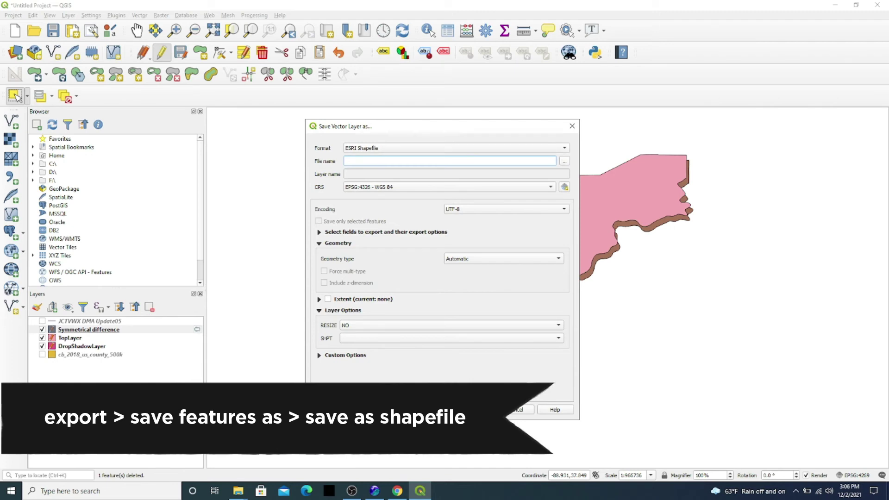
{"action": "left_click", "coordinate": [564, 161]}
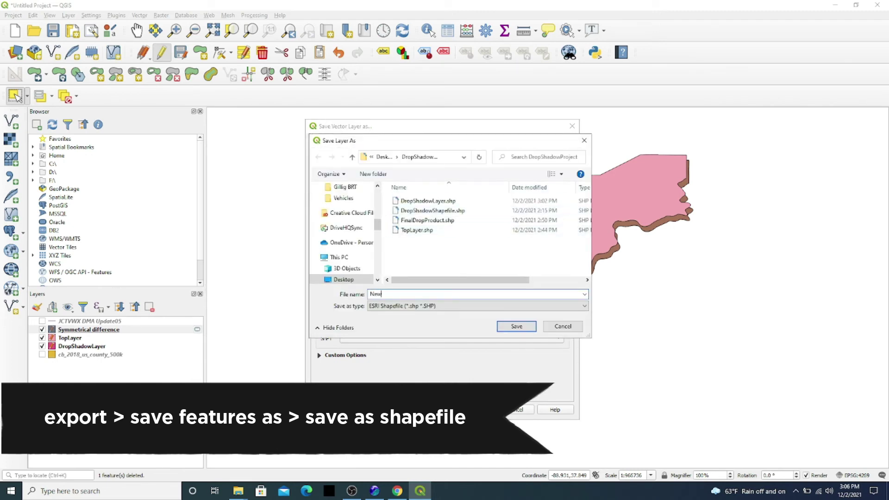
{"action": "type", "text": "NewDropShadowLayer"}
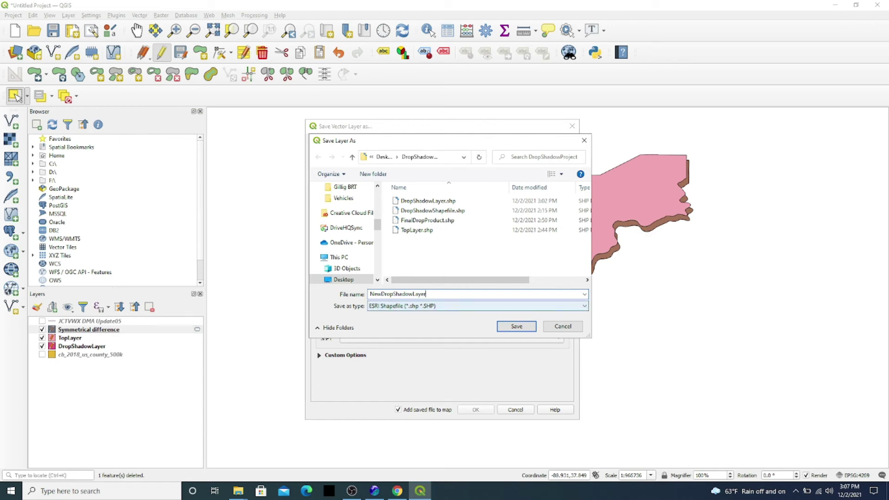
{"action": "key", "text": "Return"}
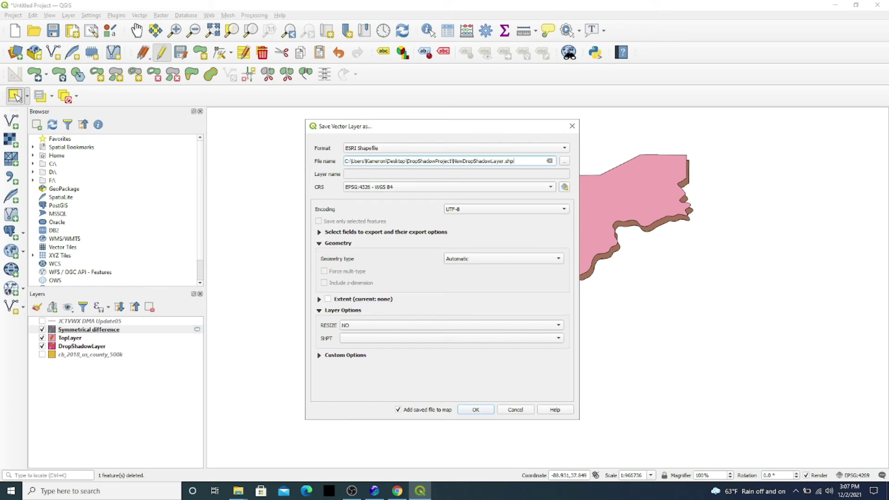
{"action": "key", "text": "Return"}
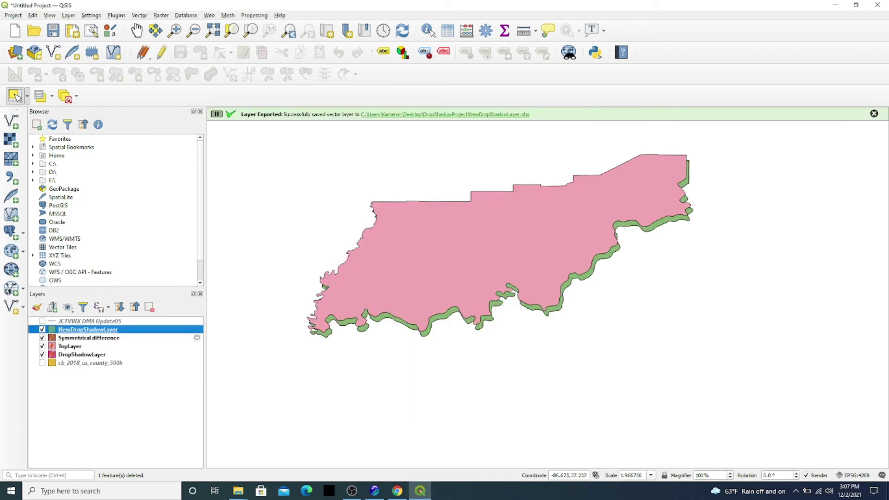
Switch to WSV3 and add NewDropShadowLayer.shp from the DropShadowProject folder to the GIS shapefile layers
{"action": "left_click", "coordinate": [374, 490]}
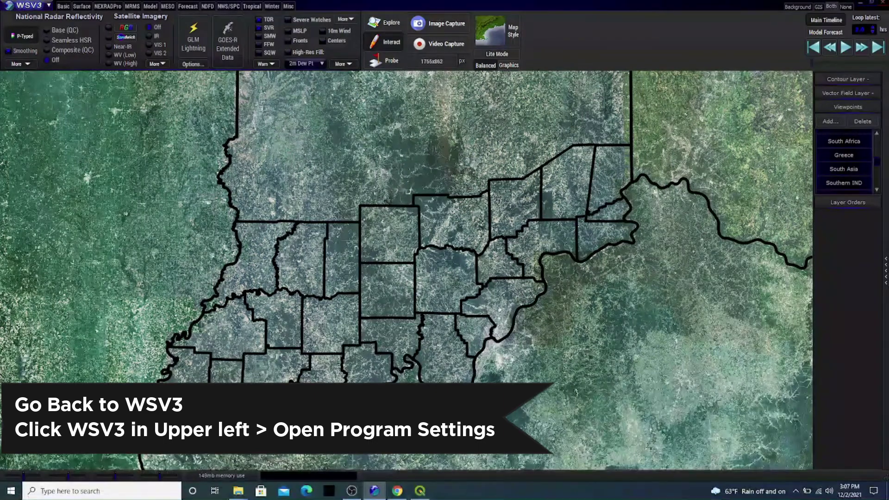
{"action": "left_click", "coordinate": [28, 5]}
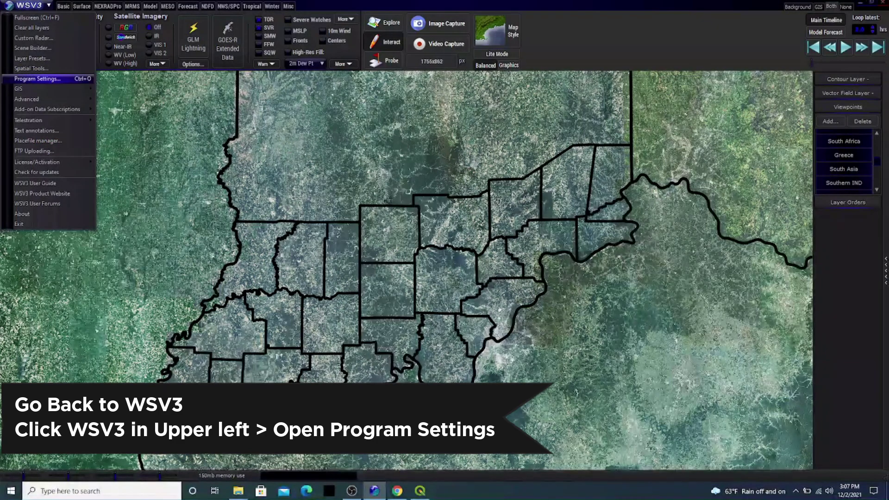
{"action": "left_click", "coordinate": [40, 79]}
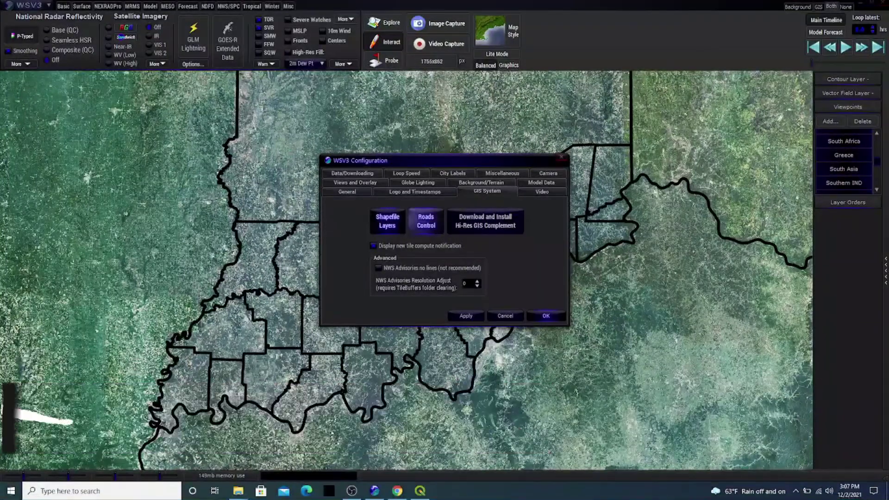
{"action": "left_click", "coordinate": [387, 221]}
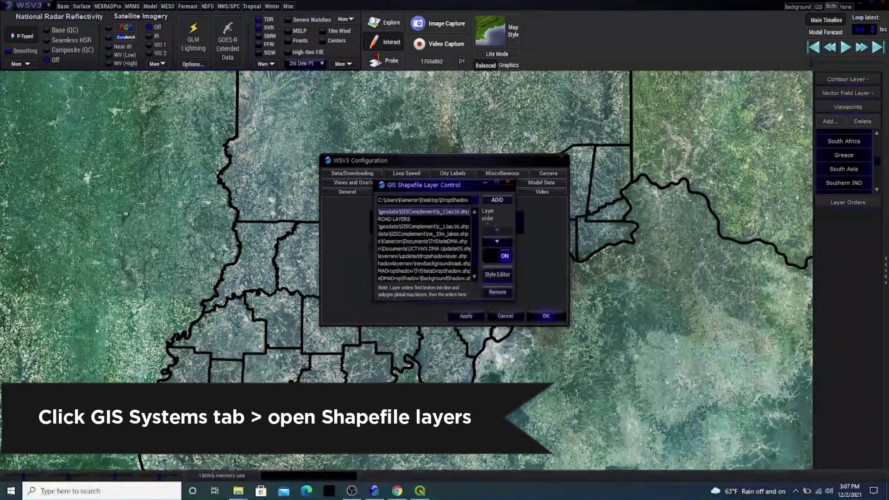
{"action": "left_click", "coordinate": [475, 200]}
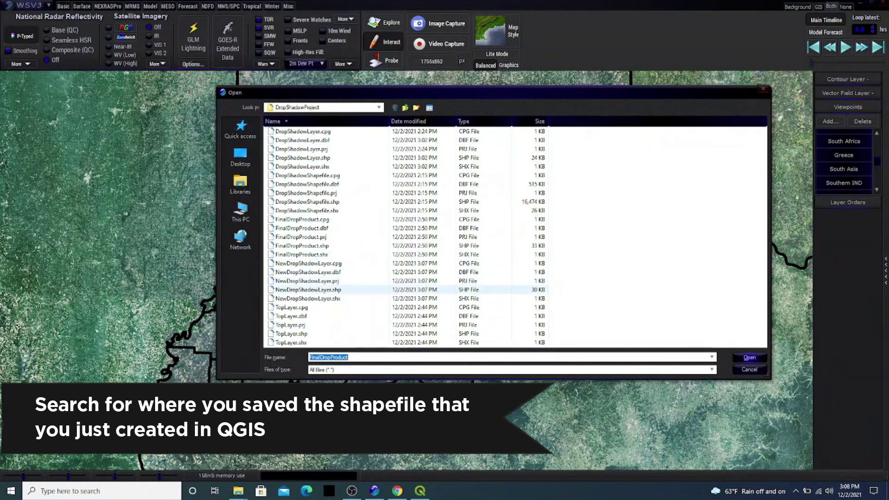
{"action": "left_click", "coordinate": [308, 289]}
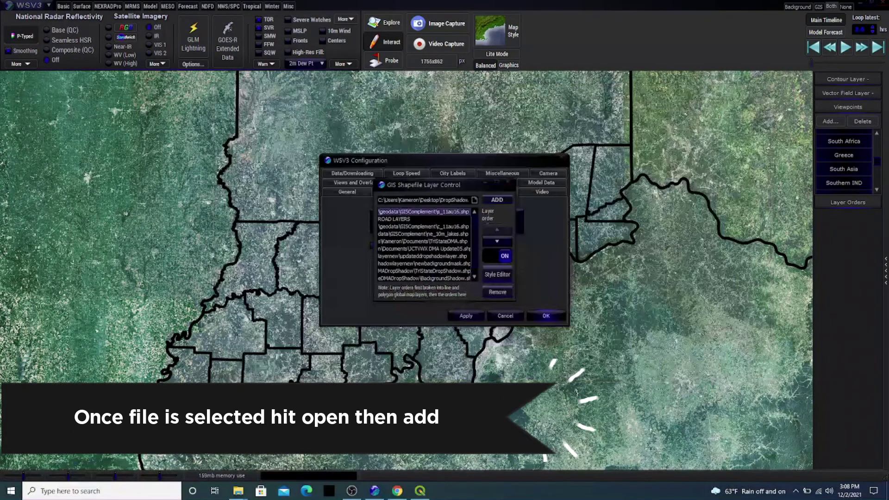
{"action": "left_click", "coordinate": [497, 199]}
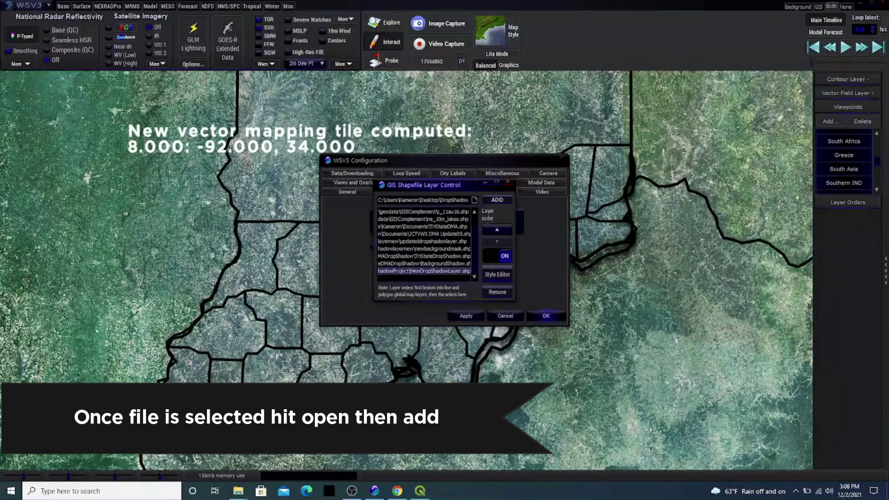
Display NewDropShadowLayer.shp as a filled polygon with the PolygonStyle7 fill, review that style's settings, and accept the configuration
{"action": "left_click", "coordinate": [496, 274]}
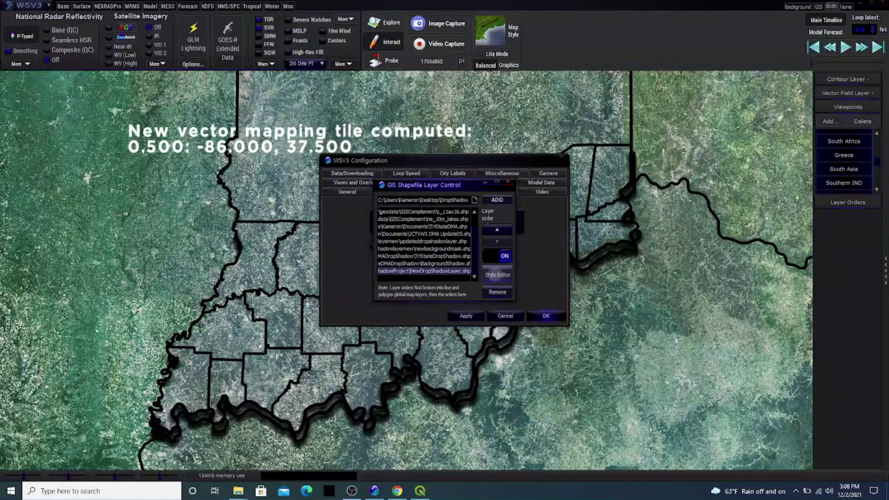
{"action": "left_click", "coordinate": [431, 220]}
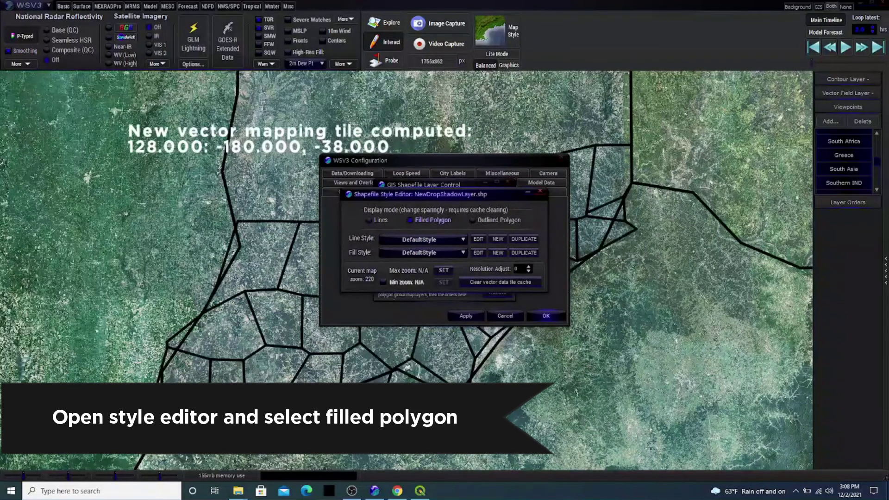
{"action": "left_click", "coordinate": [431, 253]}
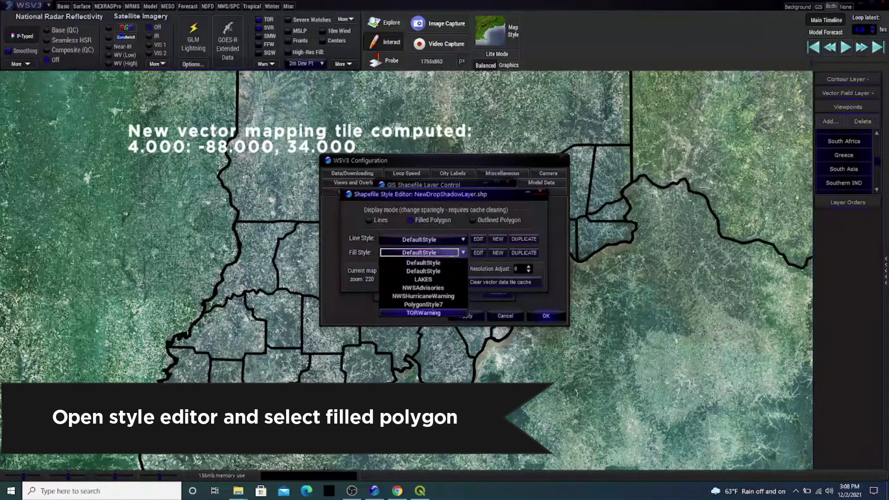
{"action": "left_click", "coordinate": [423, 304]}
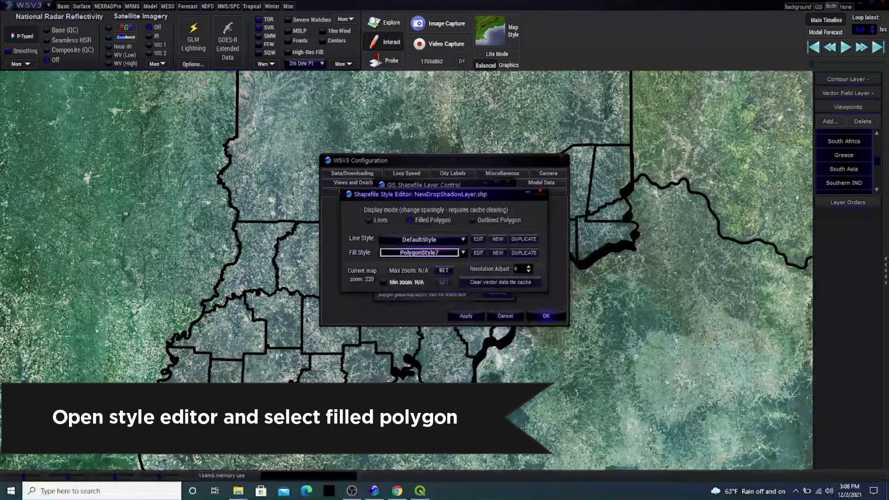
{"action": "left_click", "coordinate": [478, 252]}
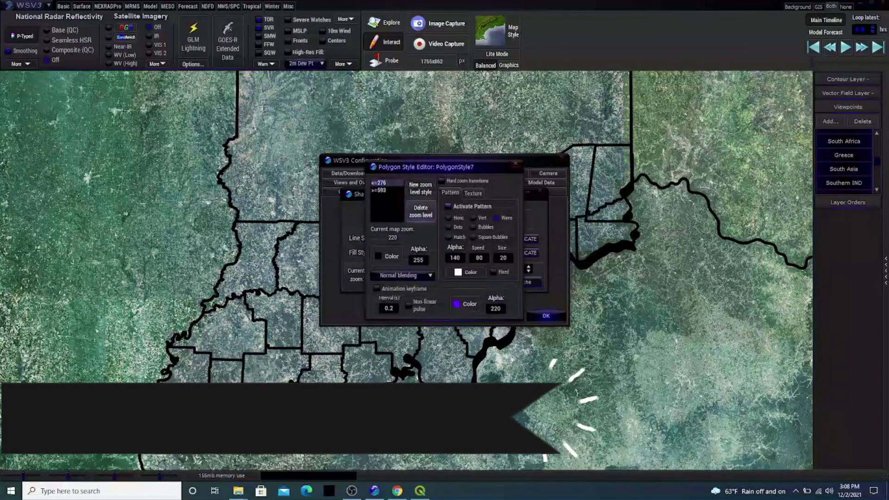
{"action": "mouse_move", "coordinate": [419, 260]}
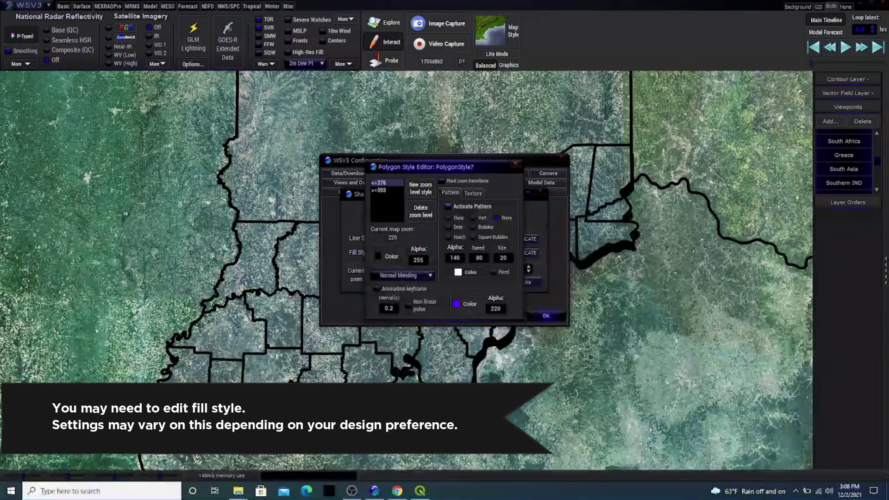
{"action": "left_click", "coordinate": [515, 163]}
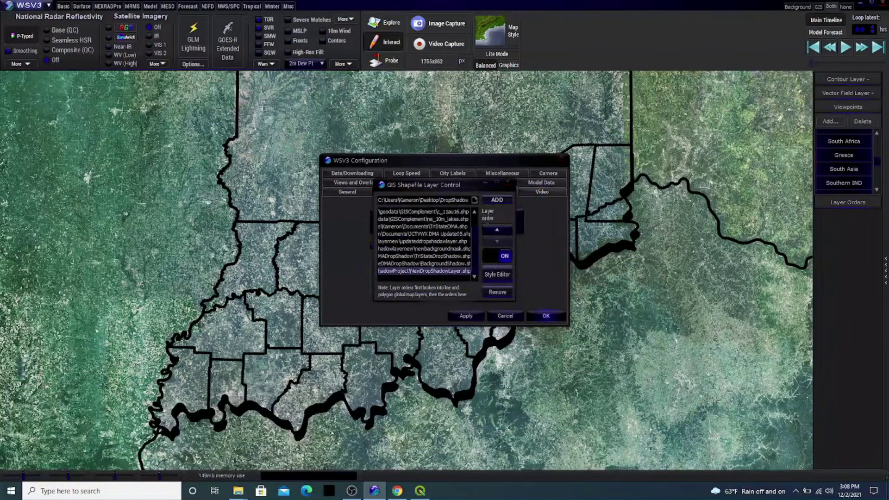
{"action": "left_click", "coordinate": [508, 183]}
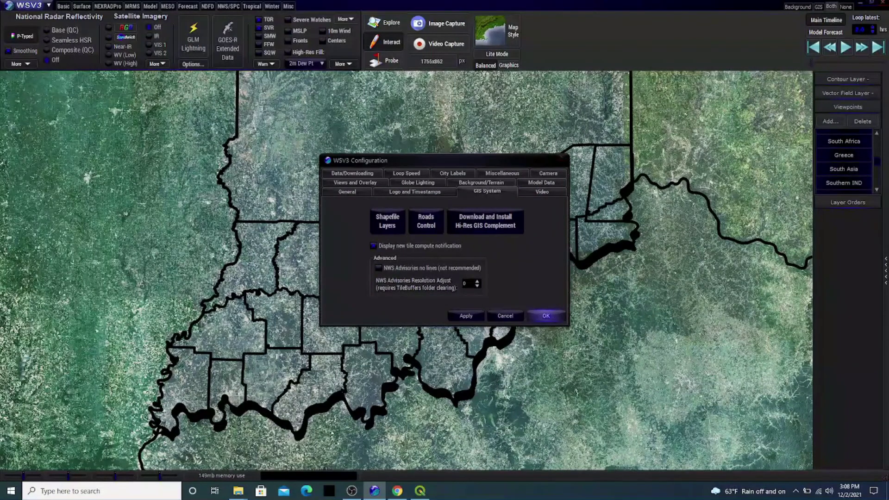
{"action": "left_click", "coordinate": [546, 316]}
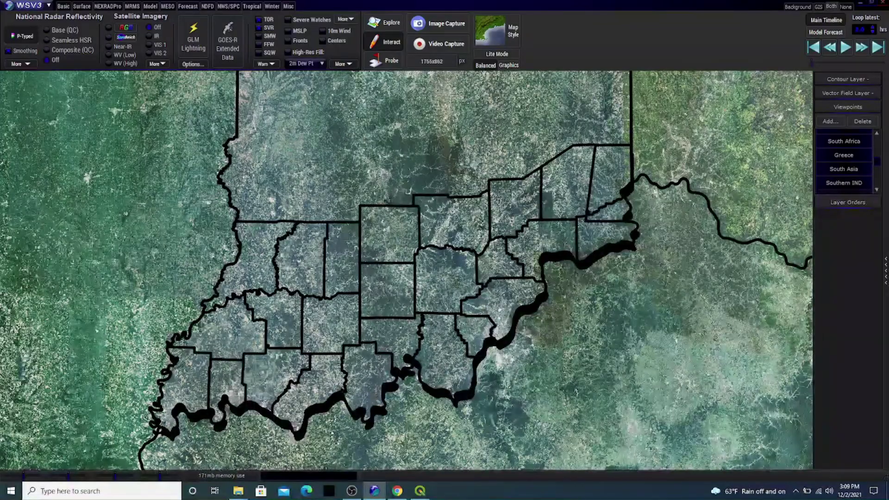
{"action": "scroll", "coordinate": [405, 270], "scroll_direction": "up", "scroll_amount": 2}
{"action": "scroll", "coordinate": [406, 269], "scroll_direction": "up", "scroll_amount": 4}
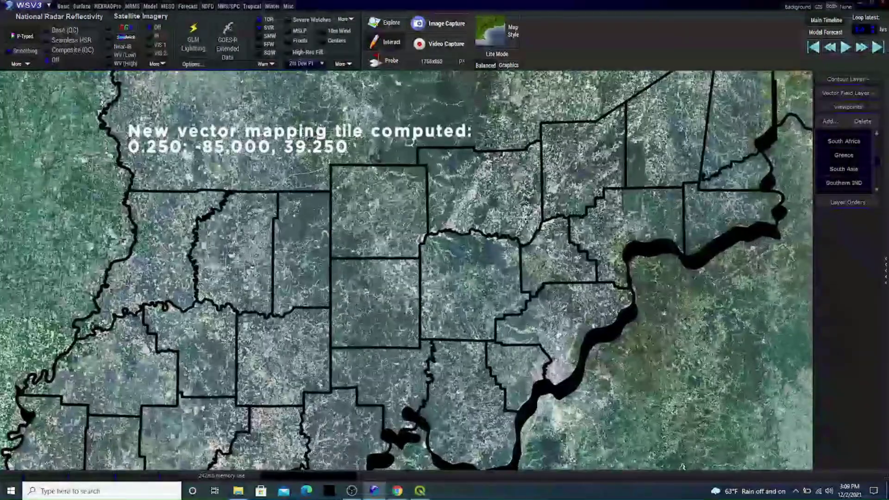
{"action": "scroll", "coordinate": [407, 270], "scroll_direction": "down", "scroll_amount": 5}
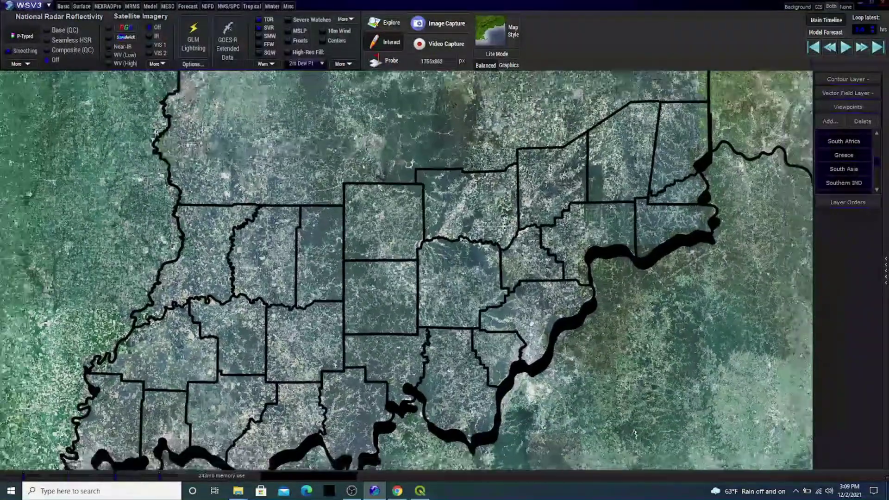